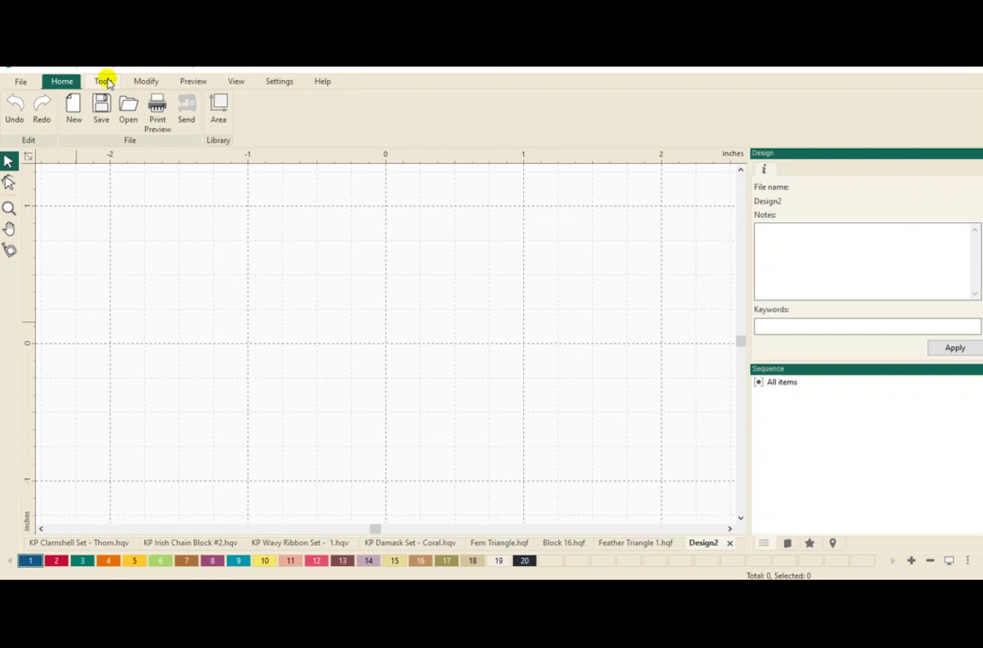
Step: Load the Ocean Waves Queen image as Design2's backdrop and zoom out to see the whole quilt
{"action": "left_click", "coordinate": [103, 81]}
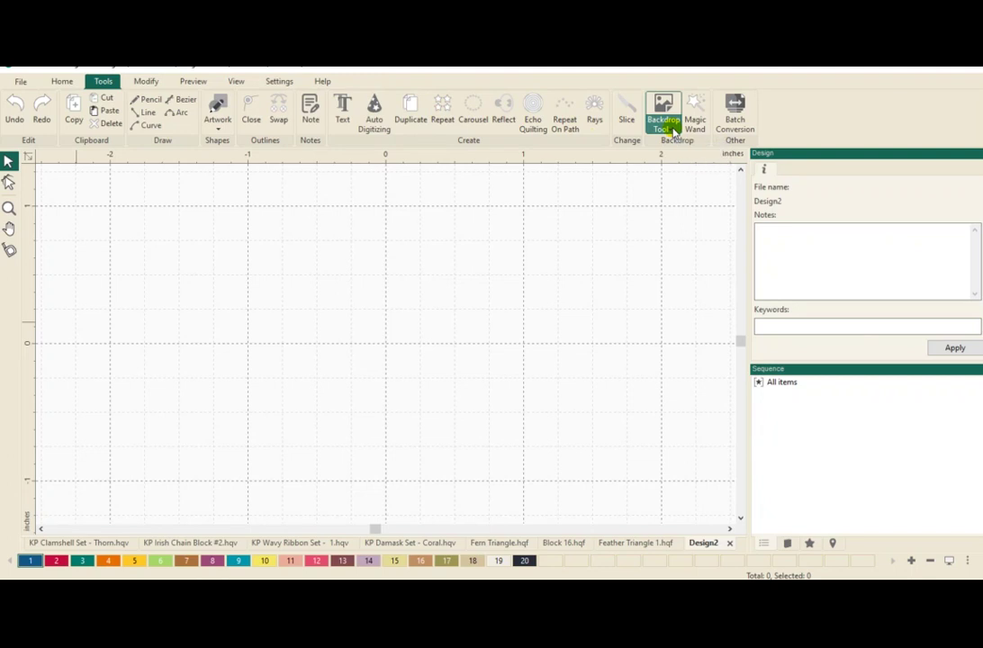
{"action": "left_click", "coordinate": [673, 131]}
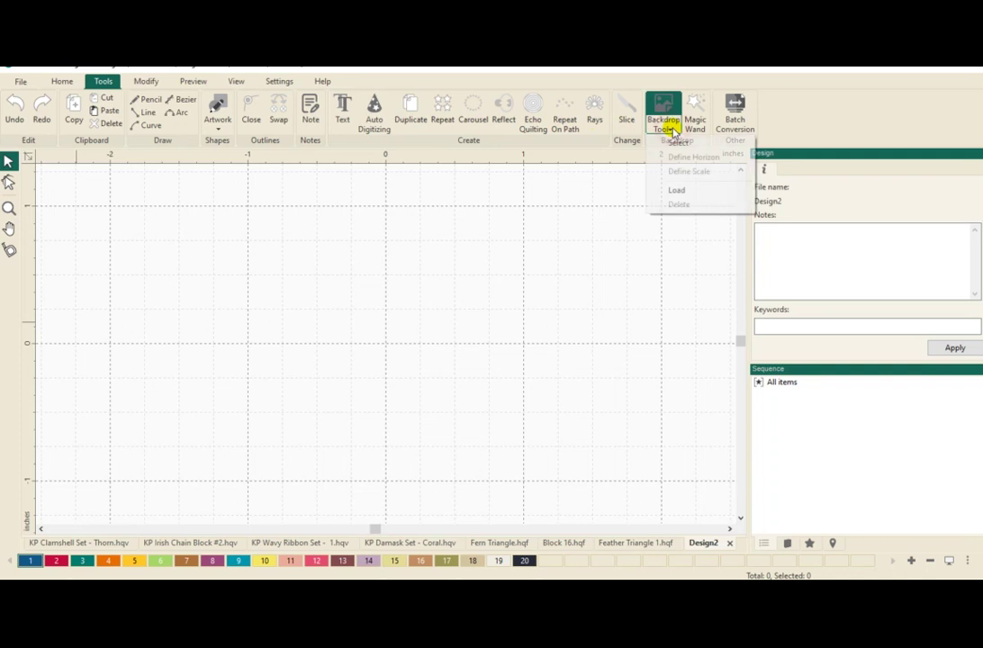
{"action": "left_click", "coordinate": [675, 190]}
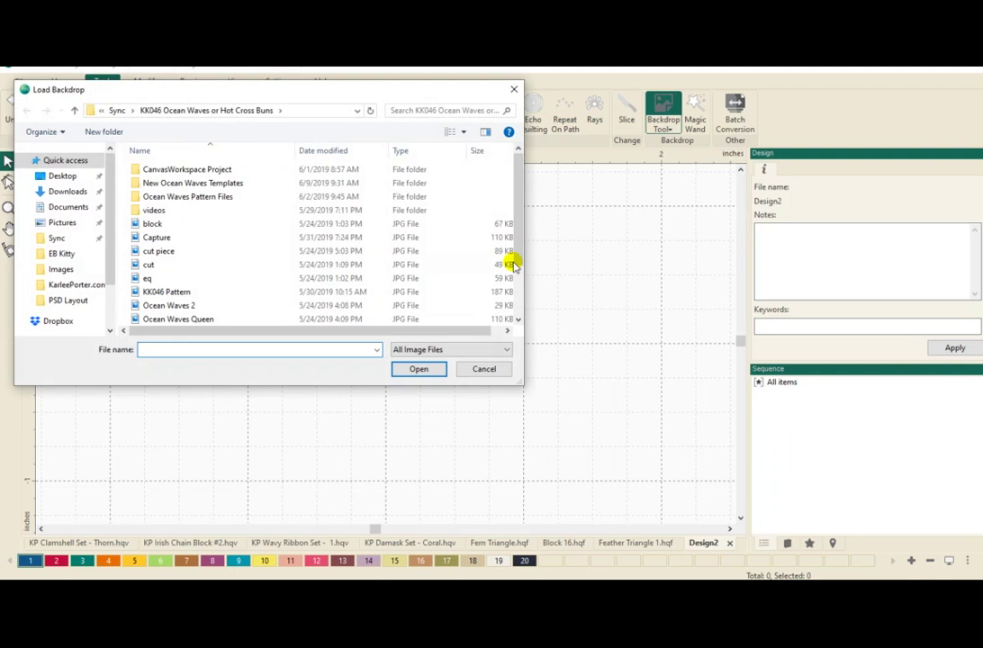
{"action": "left_click", "coordinate": [202, 319]}
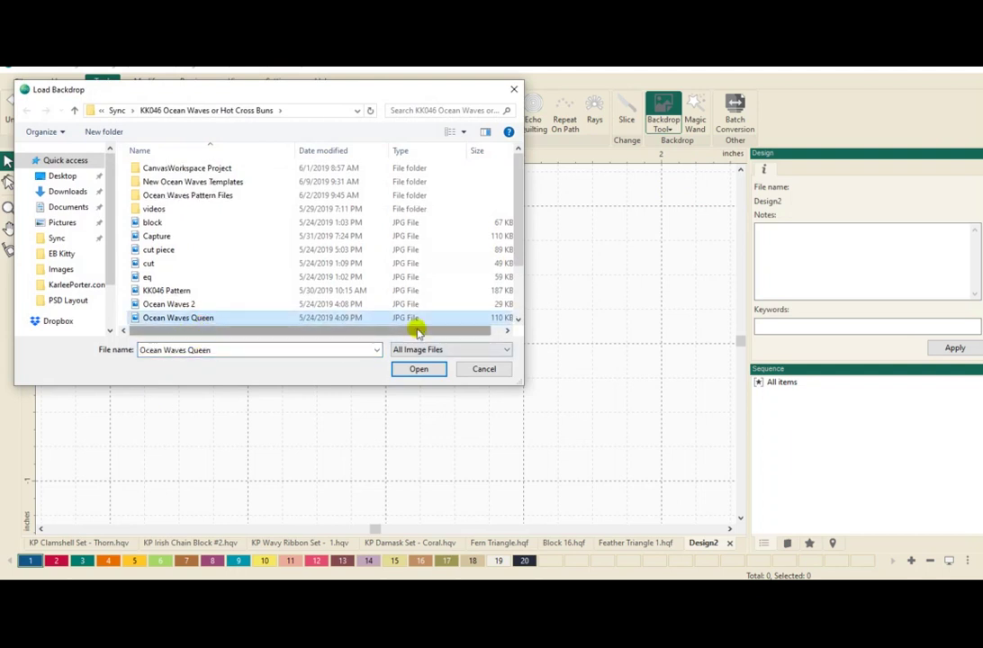
{"action": "left_click", "coordinate": [414, 370]}
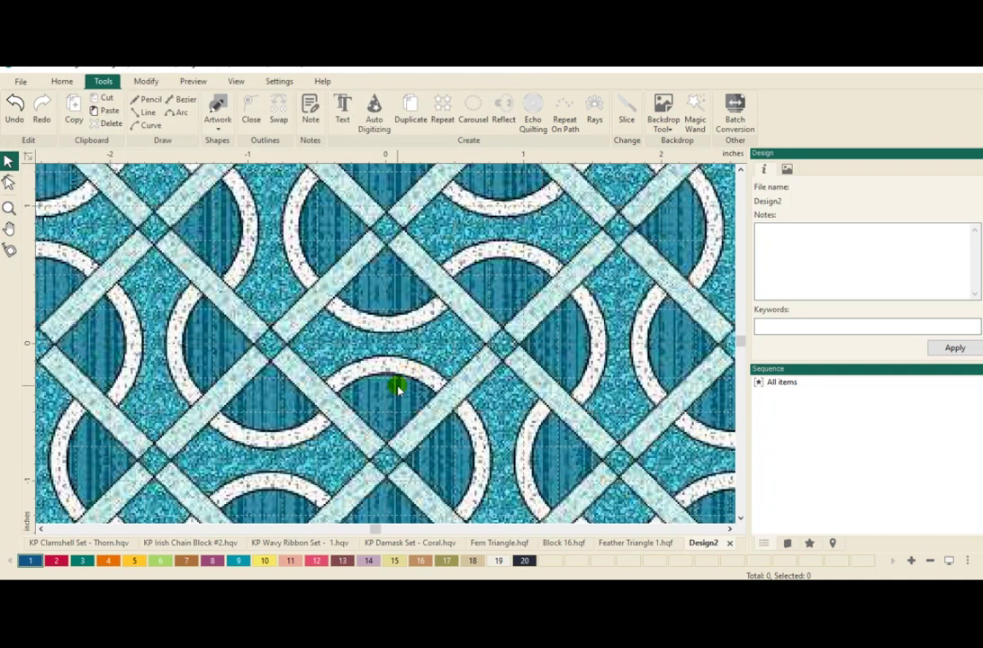
{"action": "scroll", "coordinate": [394, 388], "scroll_direction": "down", "scroll_amount": 3}
{"action": "scroll", "coordinate": [382, 399], "scroll_direction": "down", "scroll_amount": 3}
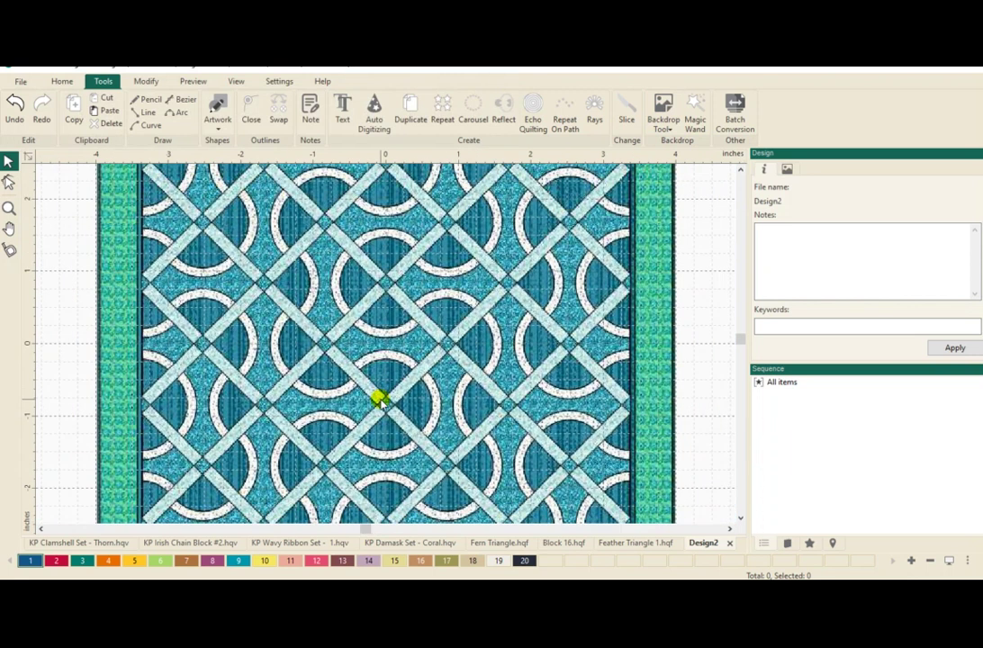
{"action": "scroll", "coordinate": [358, 428], "scroll_direction": "down", "scroll_amount": 2}
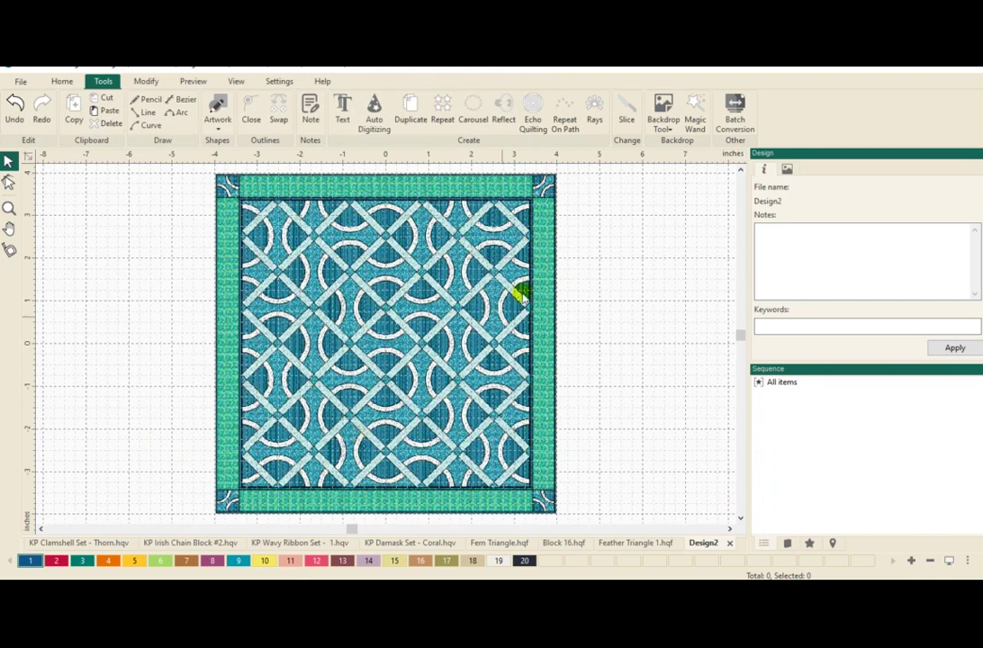
Step: Resize the selected backdrop to 42 by 42 inches and apply it
{"action": "left_click", "coordinate": [662, 126]}
{"action": "left_click", "coordinate": [656, 144]}
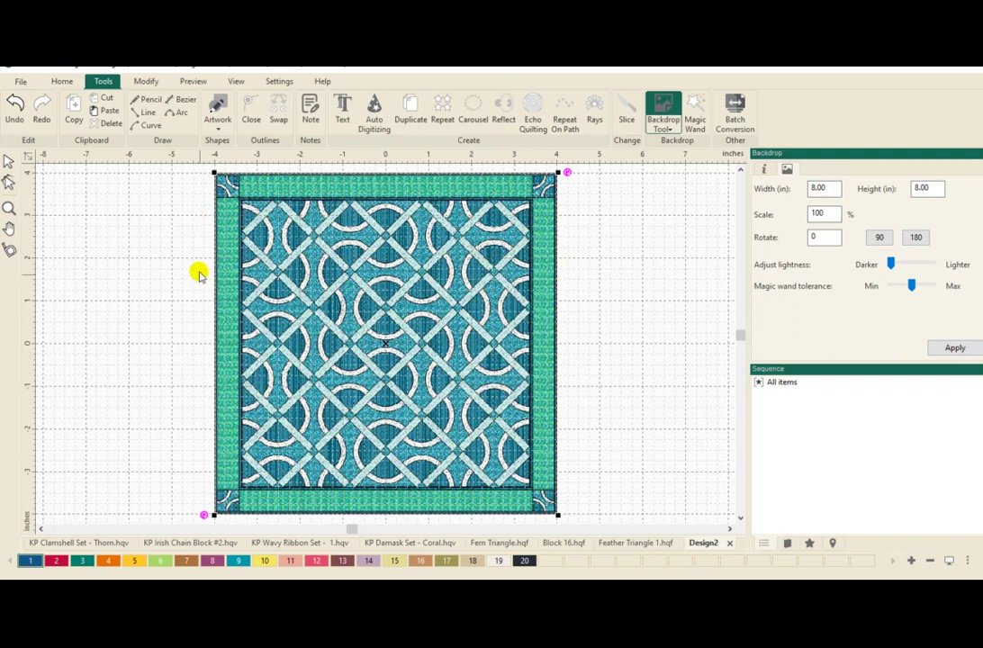
{"action": "left_click", "coordinate": [229, 262]}
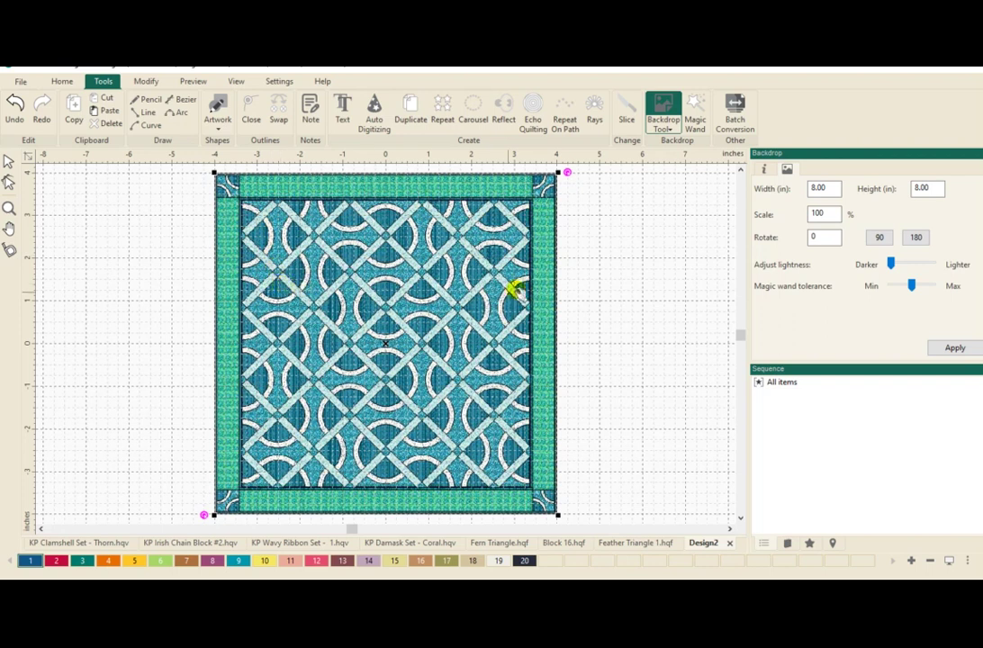
{"action": "double_click", "coordinate": [817, 188]}
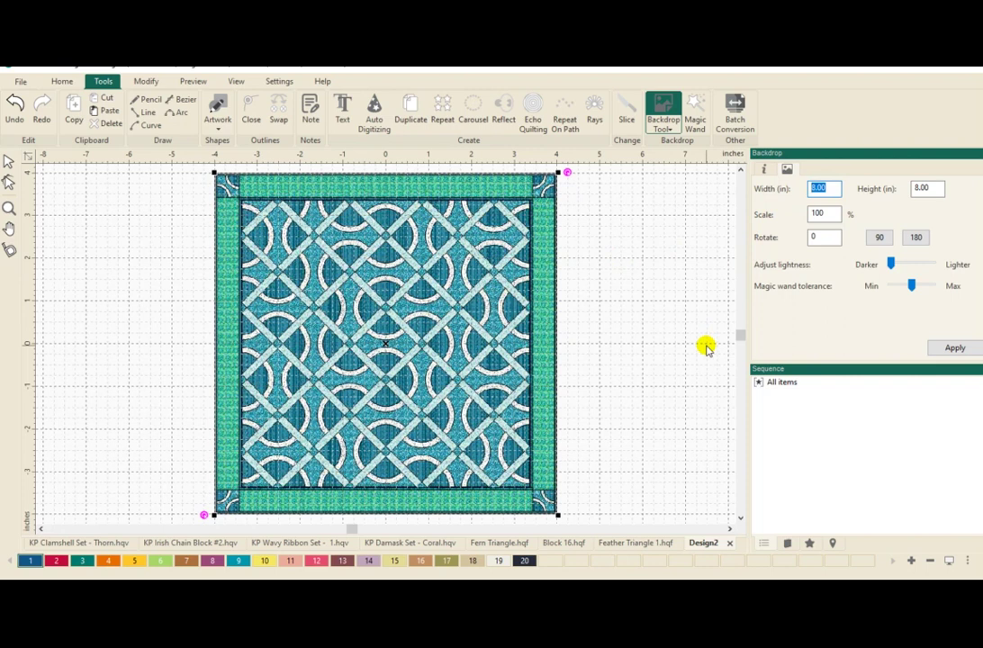
{"action": "type", "text": "42"}
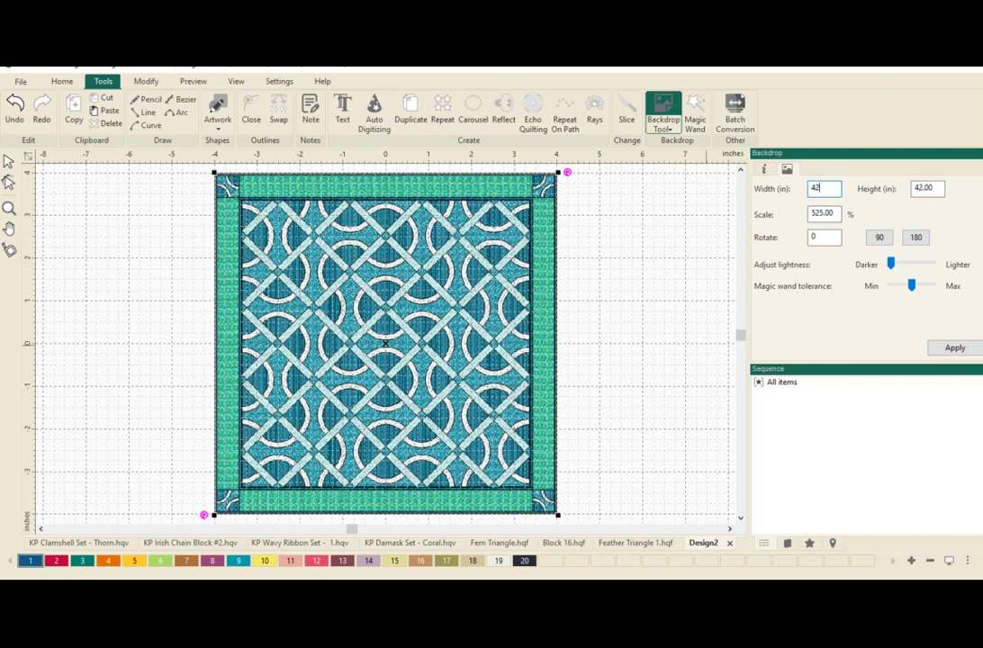
{"action": "type", "text": "42"}
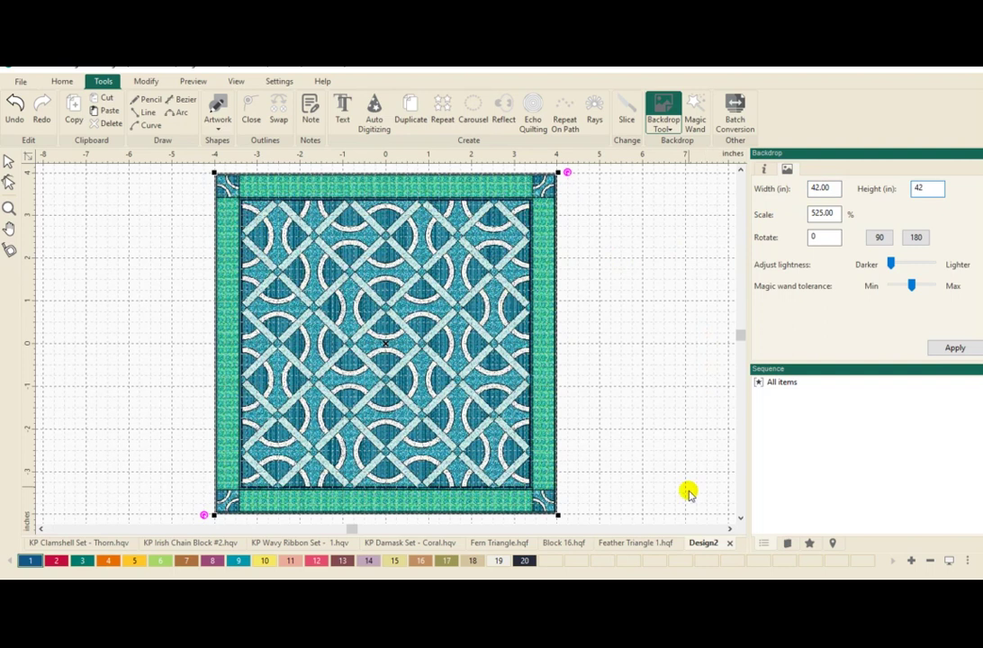
{"action": "left_click", "coordinate": [950, 348]}
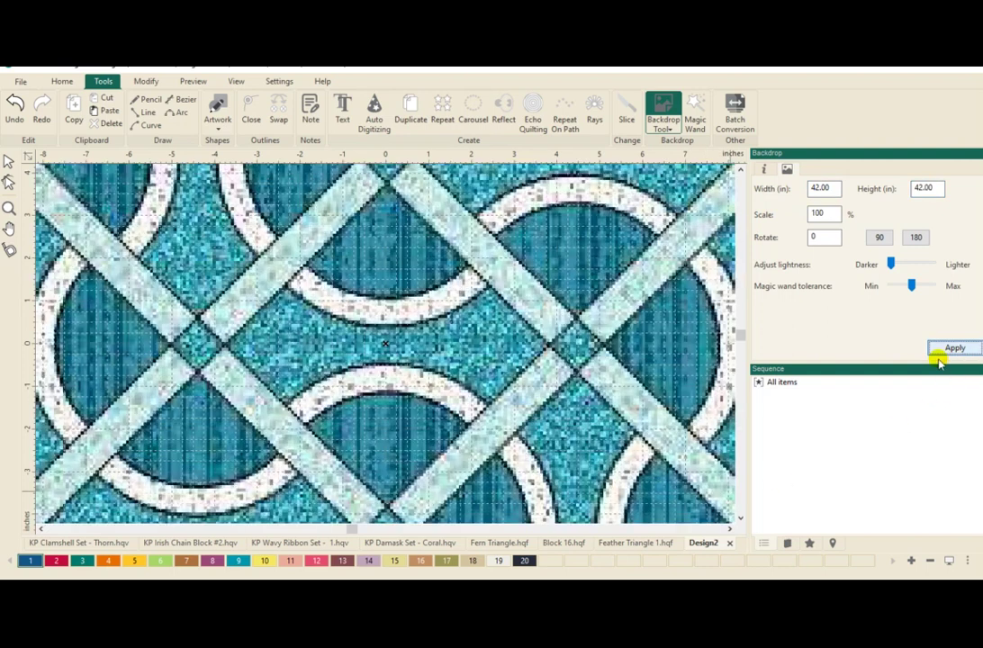
Step: Move the backdrop lightness slider toward Lighter, apply it, and zoom out to view the pale quilt
{"action": "left_click", "coordinate": [910, 264]}
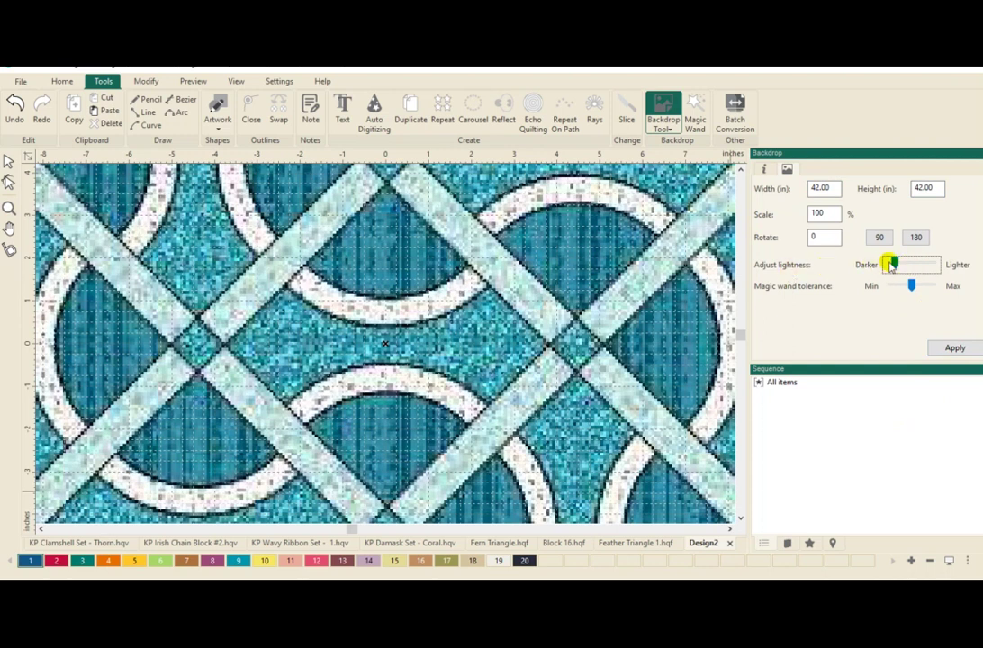
{"action": "left_click_drag", "start_coordinate": [893, 264], "coordinate": [910, 262]}
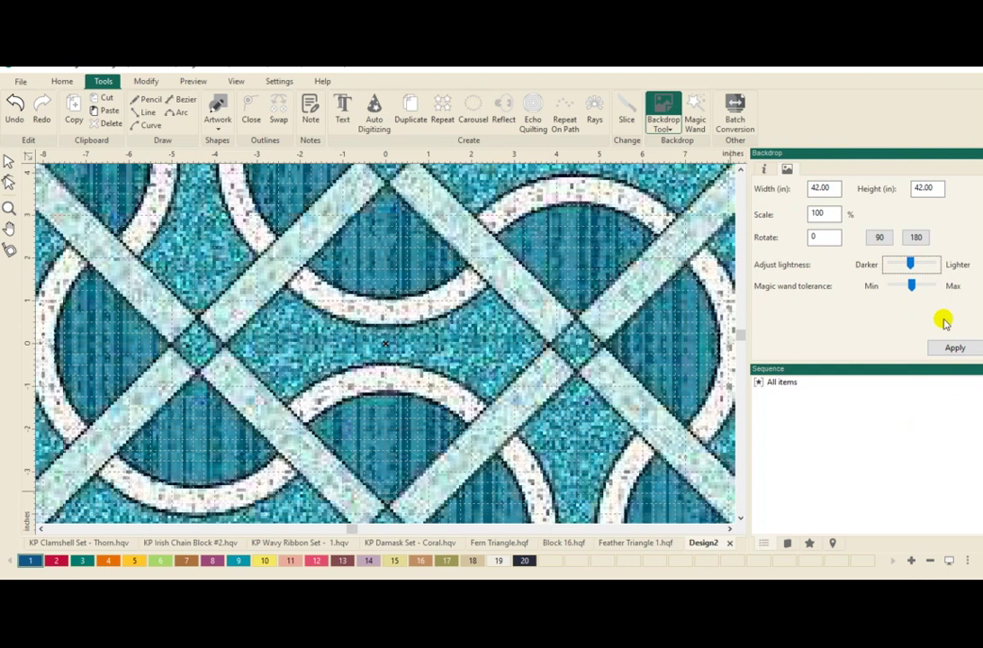
{"action": "left_click", "coordinate": [954, 348]}
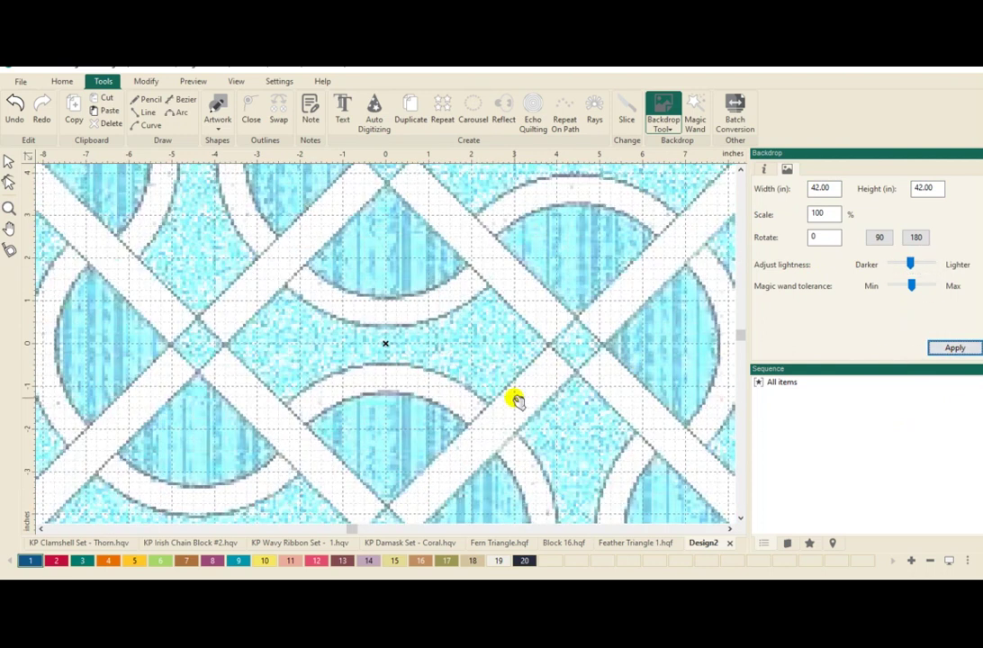
{"action": "scroll", "coordinate": [515, 400], "scroll_direction": "down", "scroll_amount": 1}
{"action": "scroll", "coordinate": [514, 400], "scroll_direction": "down", "scroll_amount": 1}
{"action": "scroll", "coordinate": [514, 401], "scroll_direction": "down", "scroll_amount": 3}
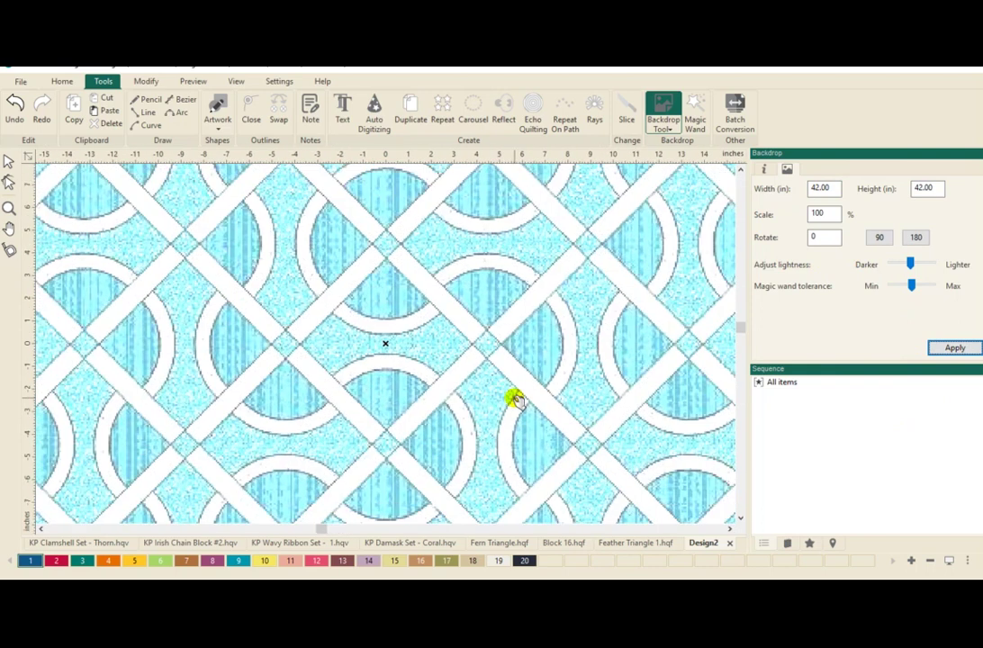
{"action": "scroll", "coordinate": [514, 400], "scroll_direction": "down", "scroll_amount": 2}
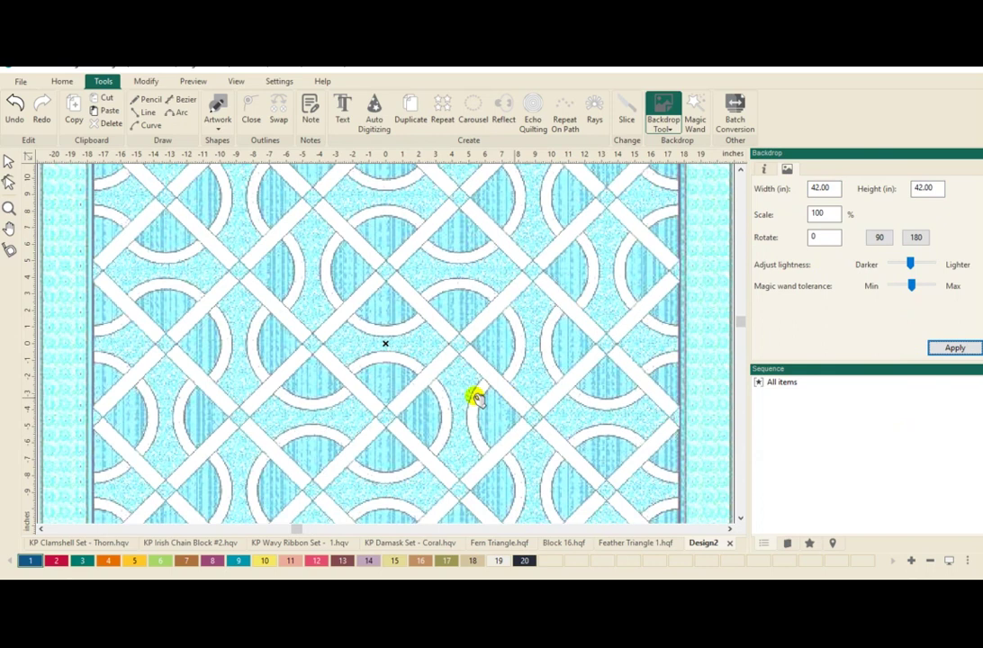
{"action": "scroll", "coordinate": [472, 396], "scroll_direction": "down", "scroll_amount": 3}
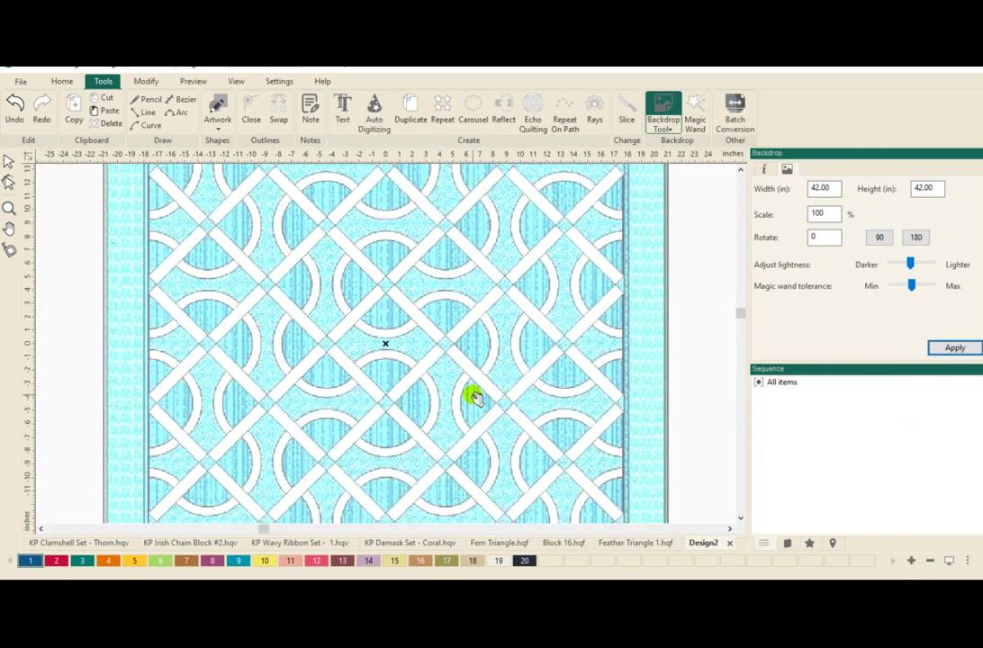
{"action": "scroll", "coordinate": [473, 396], "scroll_direction": "down", "scroll_amount": 2}
{"action": "scroll", "coordinate": [473, 396], "scroll_direction": "down", "scroll_amount": 2}
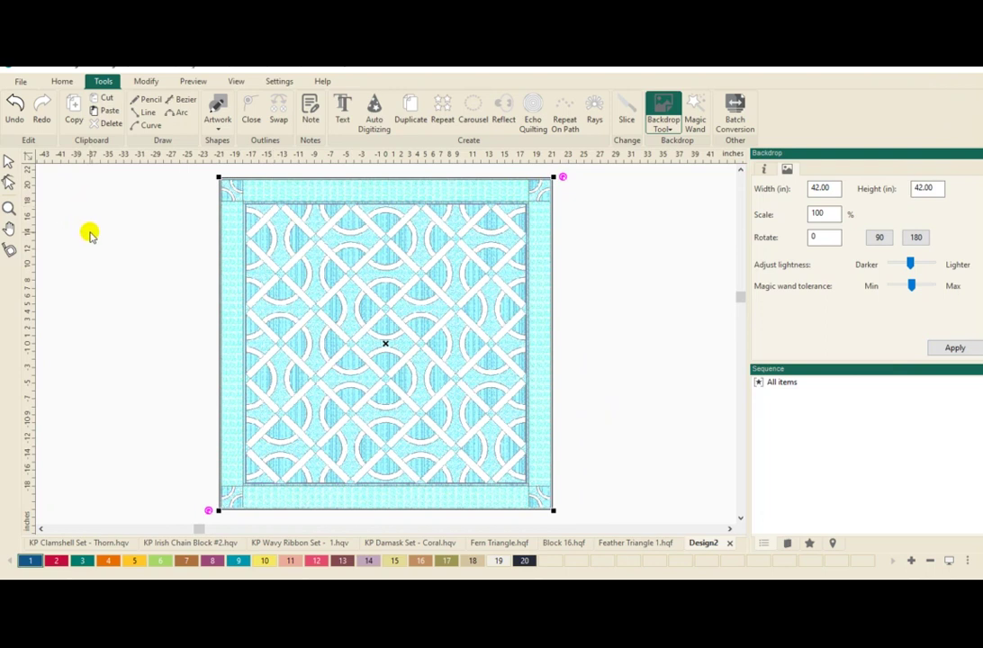
{"action": "left_click", "coordinate": [61, 81]}
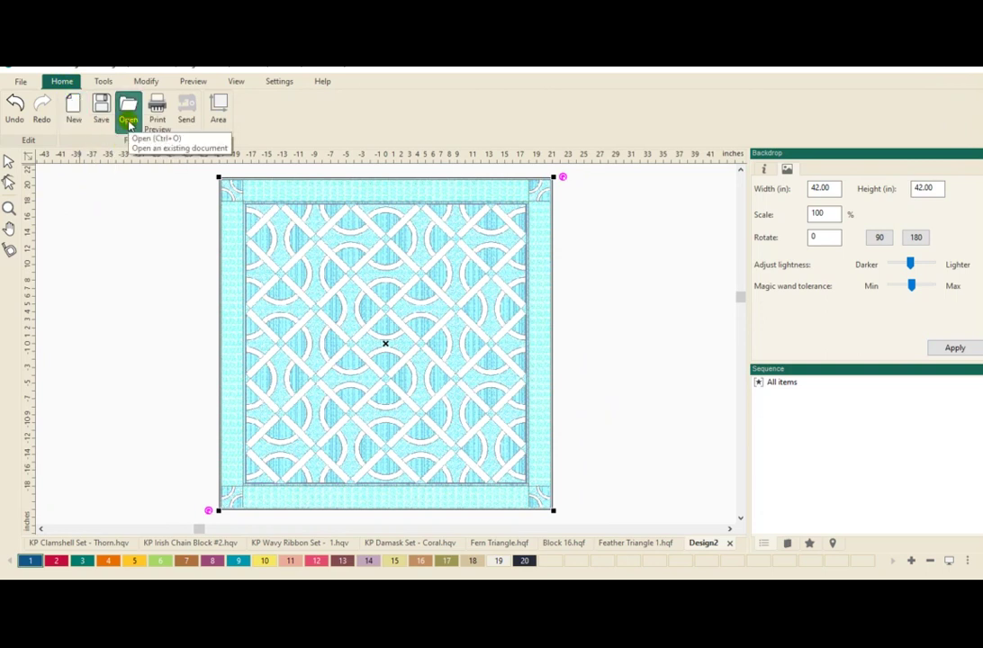
{"action": "left_click", "coordinate": [127, 109]}
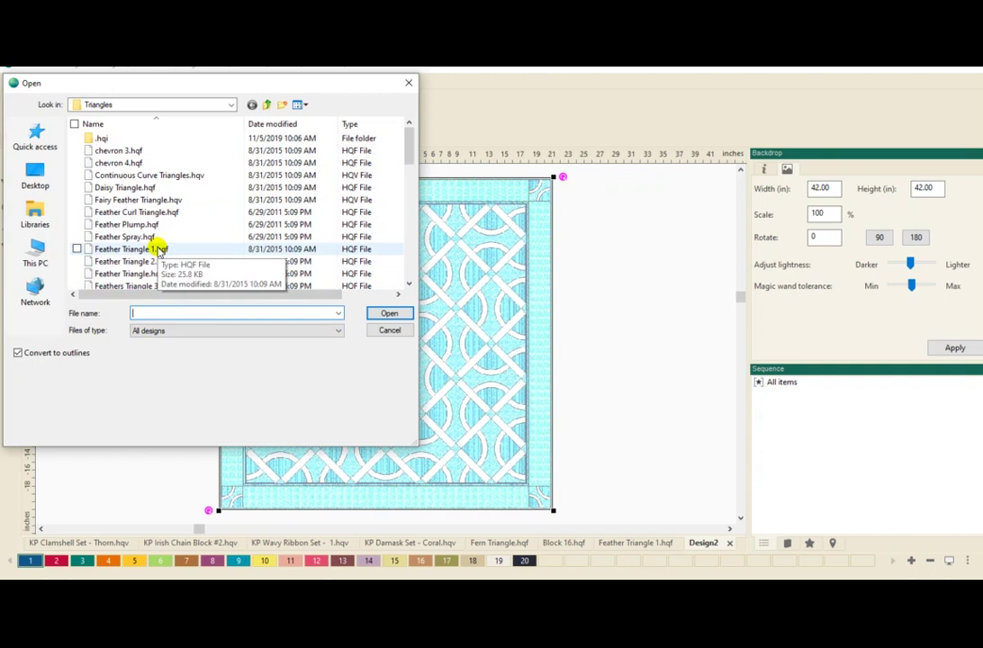
{"action": "left_click", "coordinate": [157, 249]}
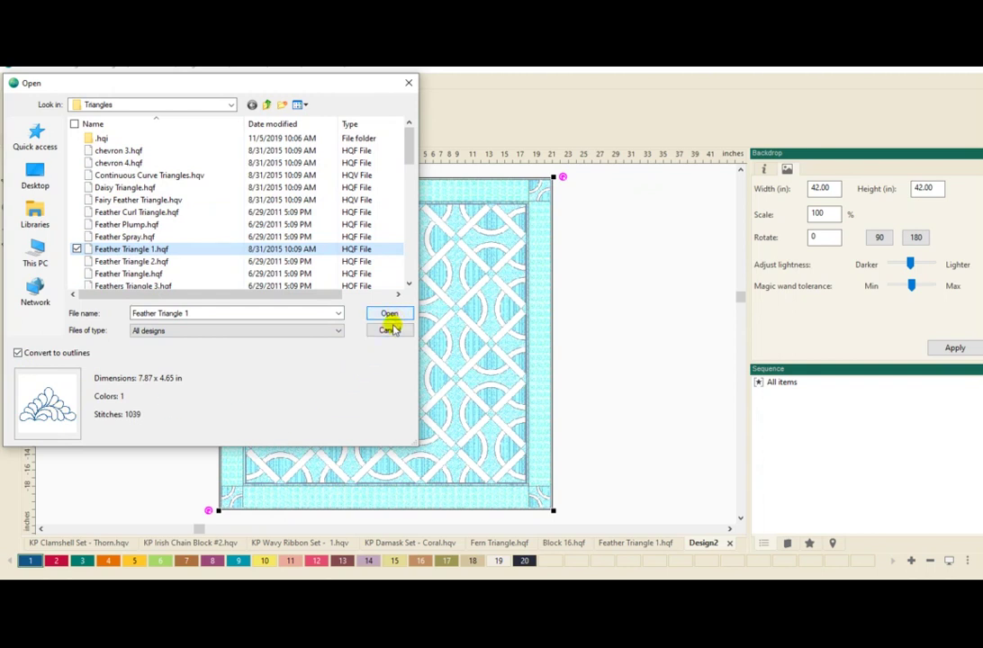
{"action": "left_click", "coordinate": [389, 333]}
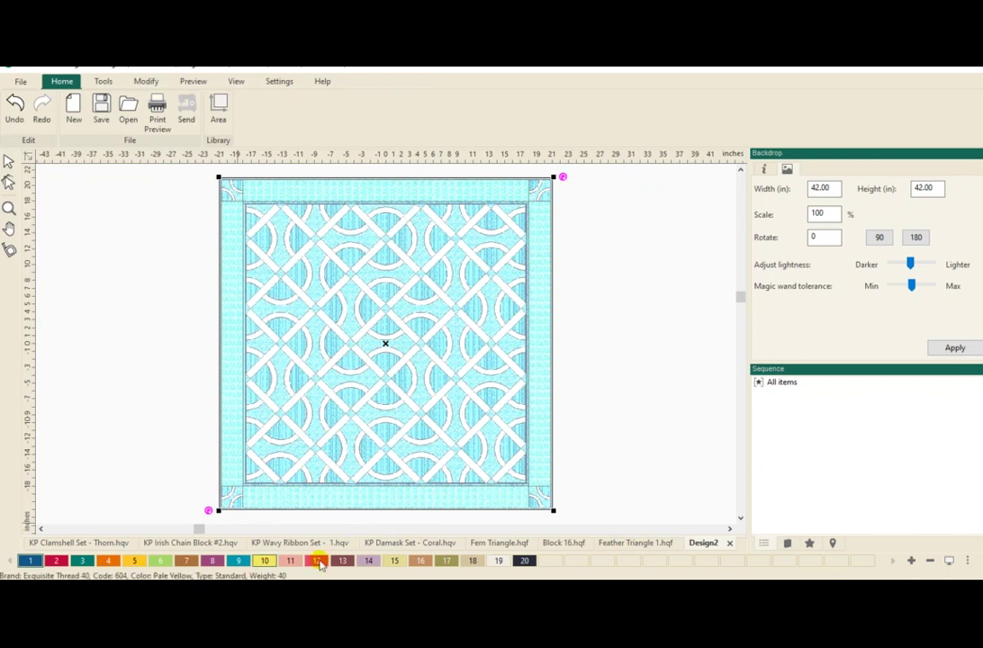
{"action": "left_click", "coordinate": [637, 546]}
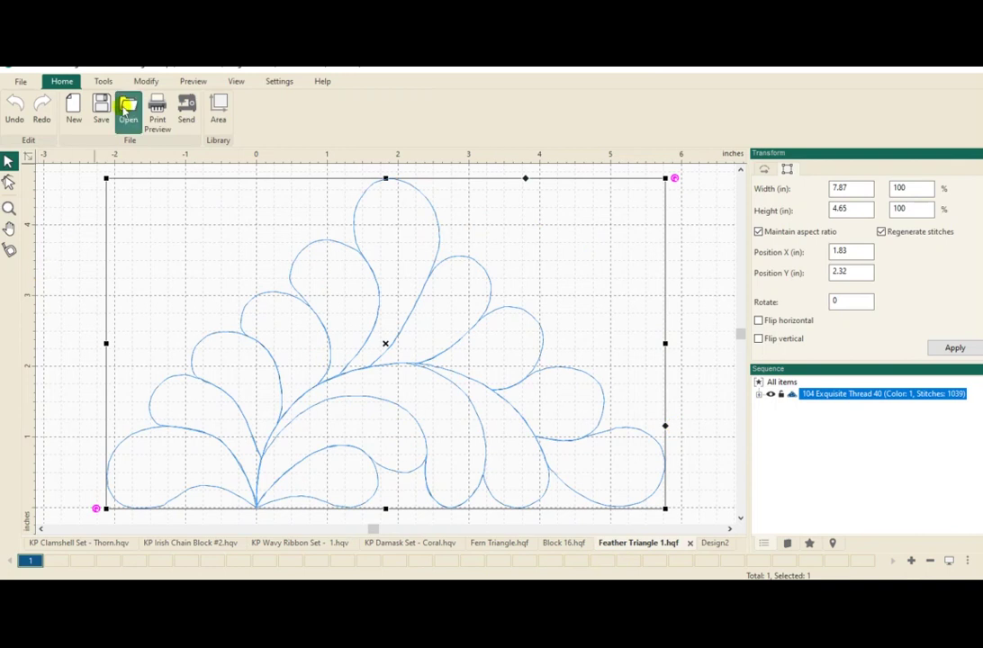
Step: Switch back to the Design2 quilt layout document
{"action": "left_click", "coordinate": [135, 84]}
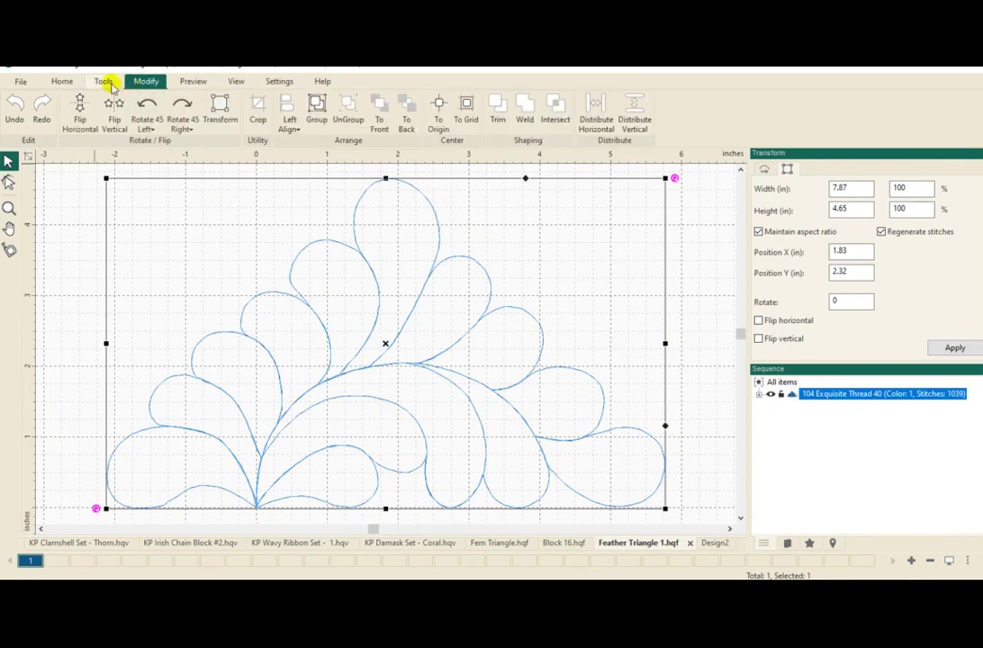
{"action": "left_click", "coordinate": [103, 81]}
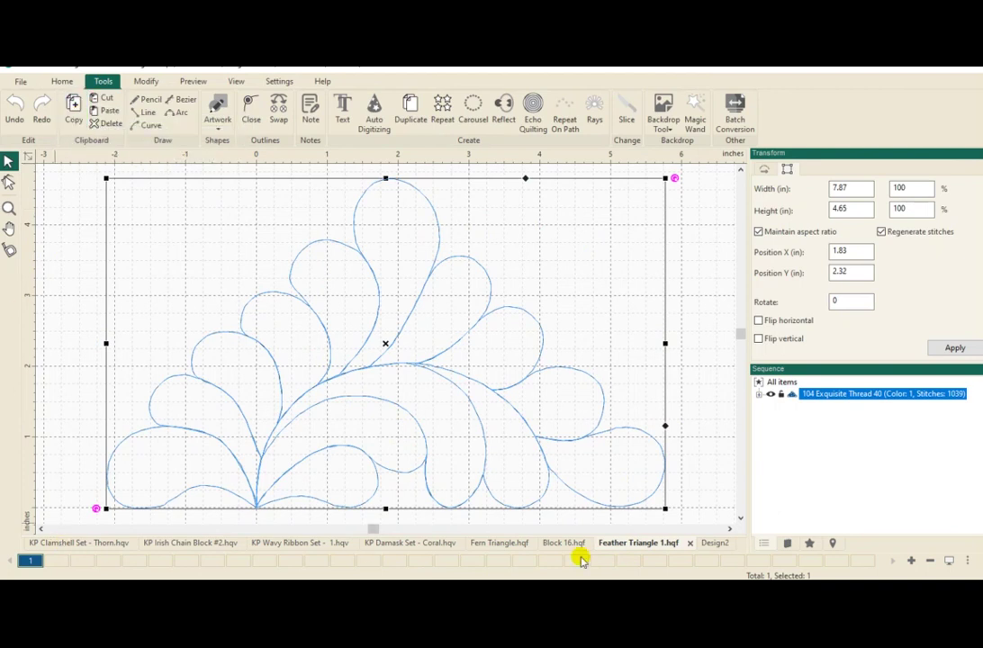
{"action": "left_click", "coordinate": [715, 543]}
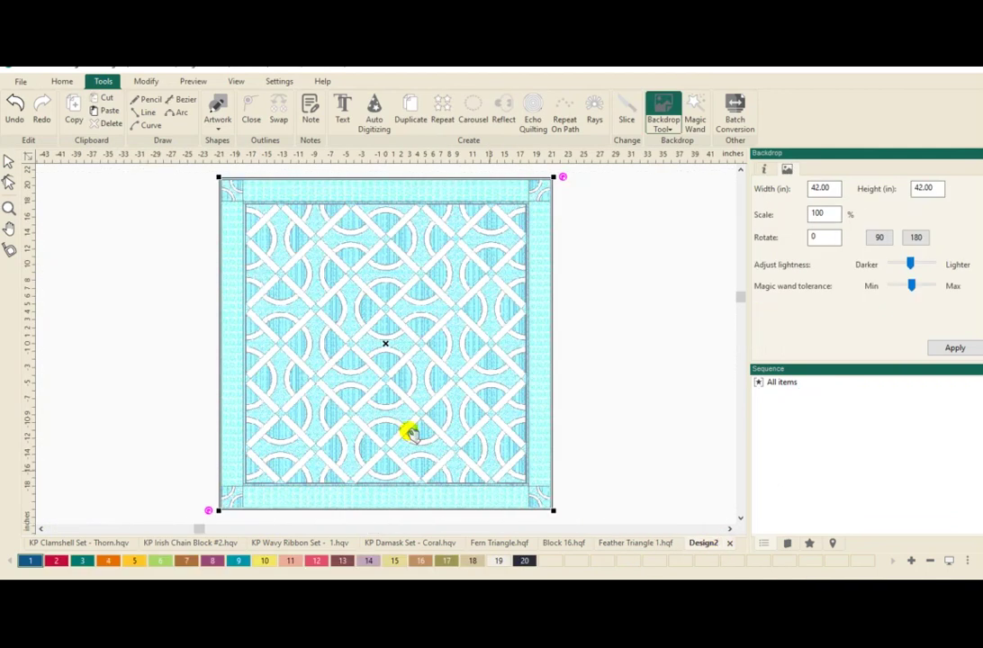
Step: Paste the feather triangle and drag it to the lower-left of the quilt centre
{"action": "left_click", "coordinate": [111, 111]}
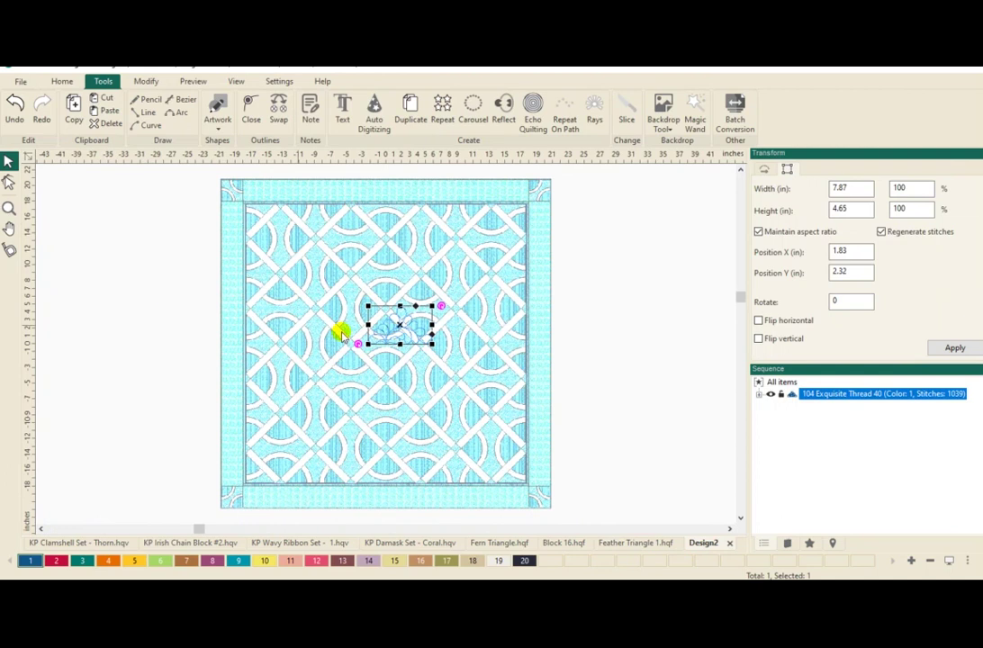
{"action": "left_click_drag", "start_coordinate": [376, 331], "coordinate": [596, 364]}
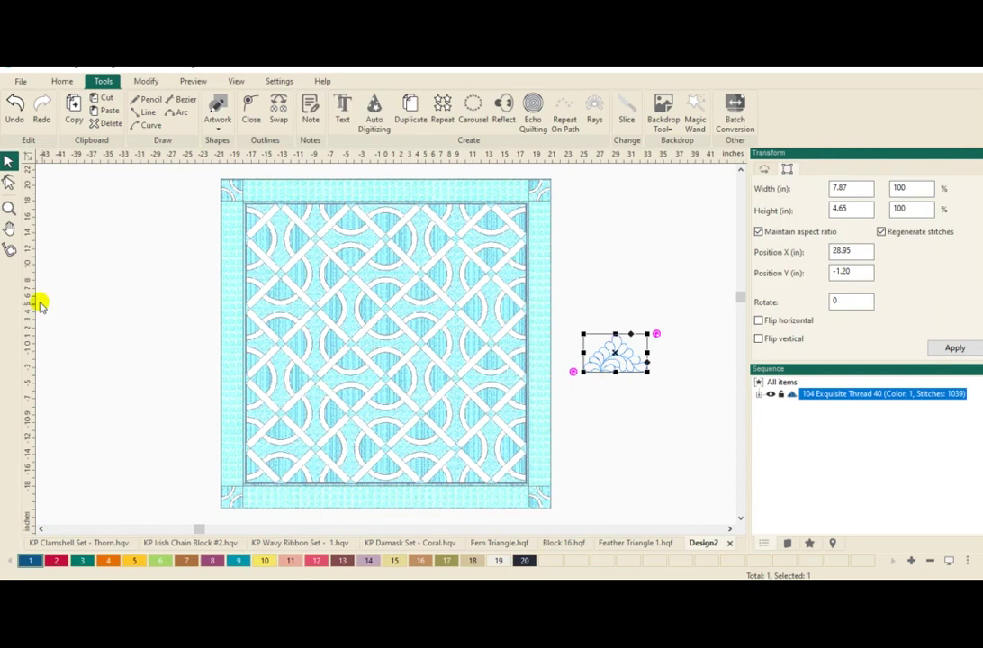
{"action": "left_click_drag", "start_coordinate": [626, 358], "coordinate": [324, 470]}
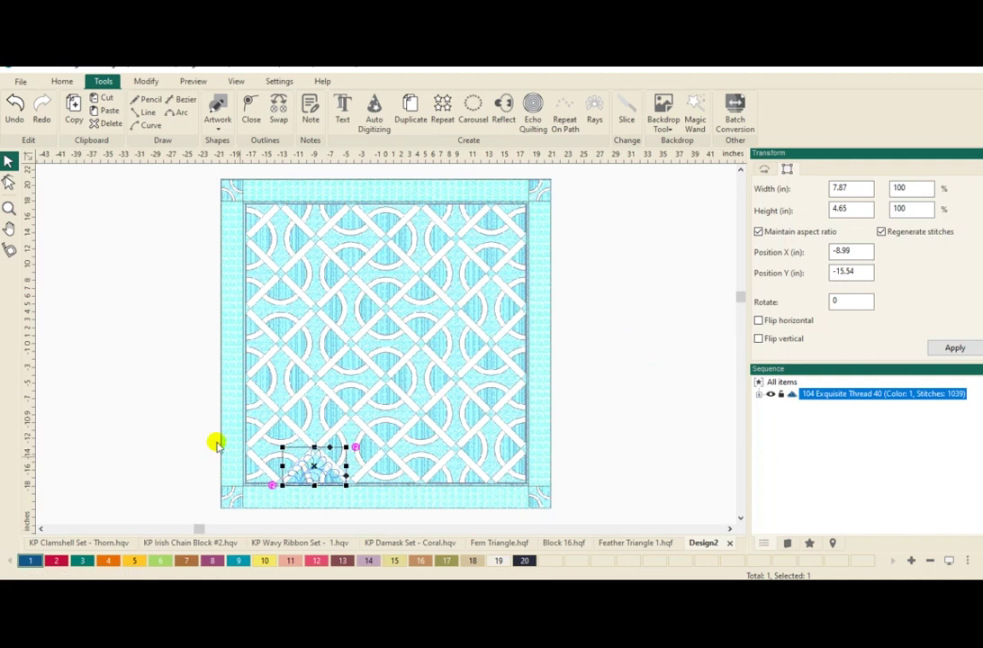
Step: Zoom in on the quilt bottom and shrink the feather to 7.60 by 4.49 inches
{"action": "left_click", "coordinate": [10, 208]}
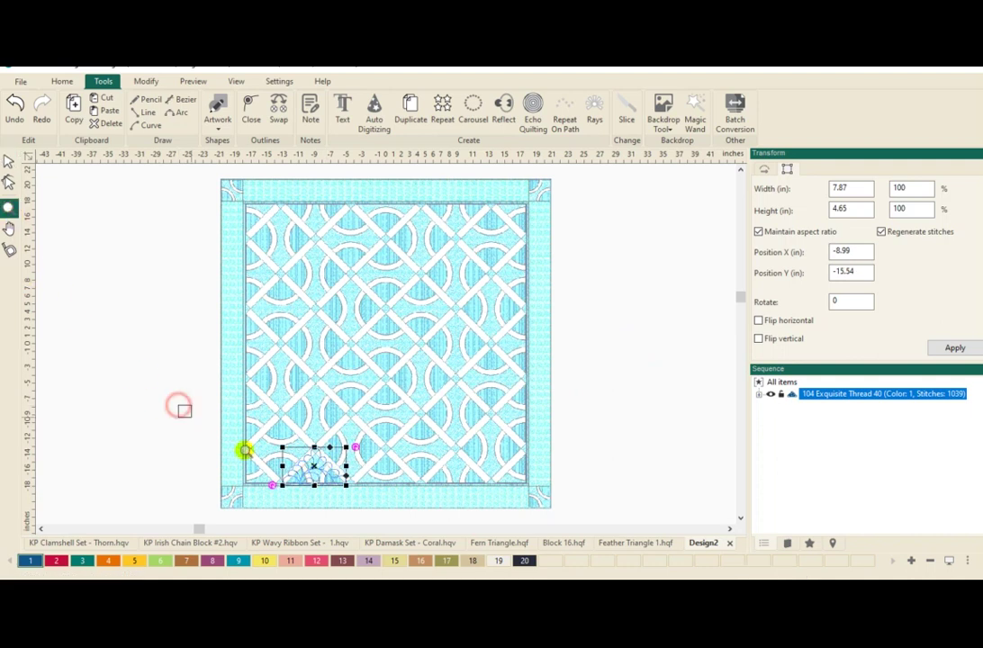
{"action": "left_click_drag", "start_coordinate": [179, 405], "coordinate": [593, 528]}
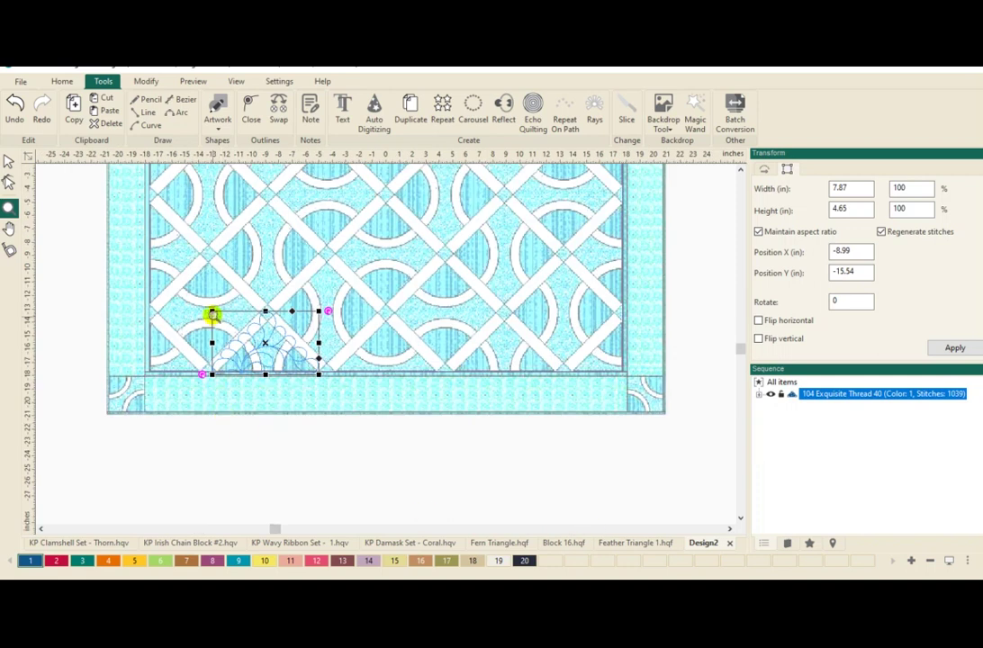
{"action": "left_click", "coordinate": [9, 160]}
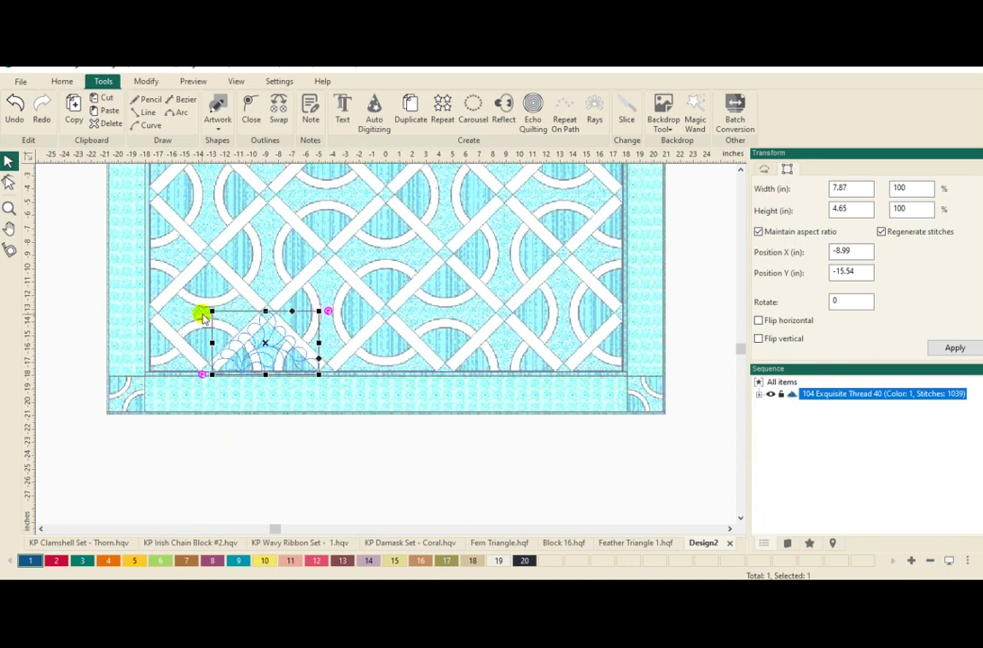
{"action": "left_click_drag", "start_coordinate": [208, 311], "coordinate": [213, 312]}
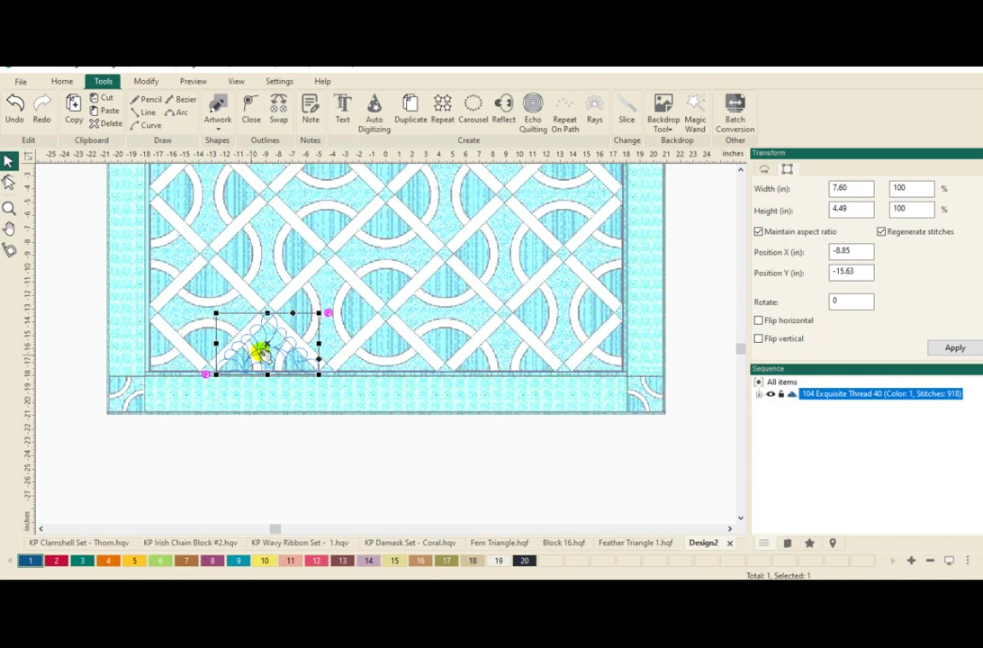
{"action": "left_click", "coordinate": [323, 309]}
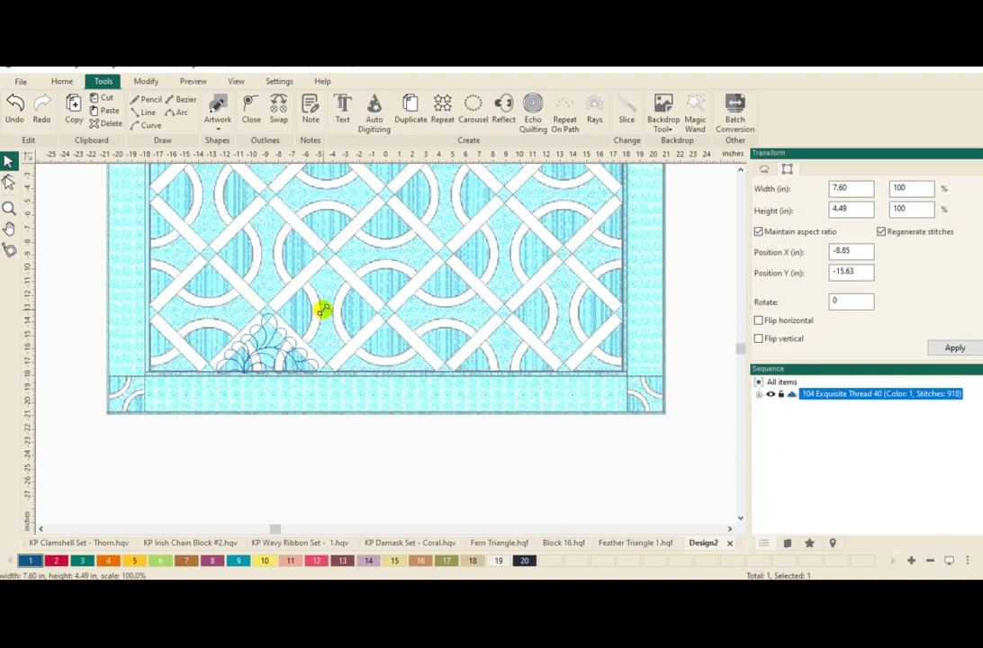
Step: Resize the feather to 7.50 by 4.16 inches and check its position at X -8.85, Y -15.40
{"action": "left_click_drag", "start_coordinate": [323, 309], "coordinate": [323, 311]}
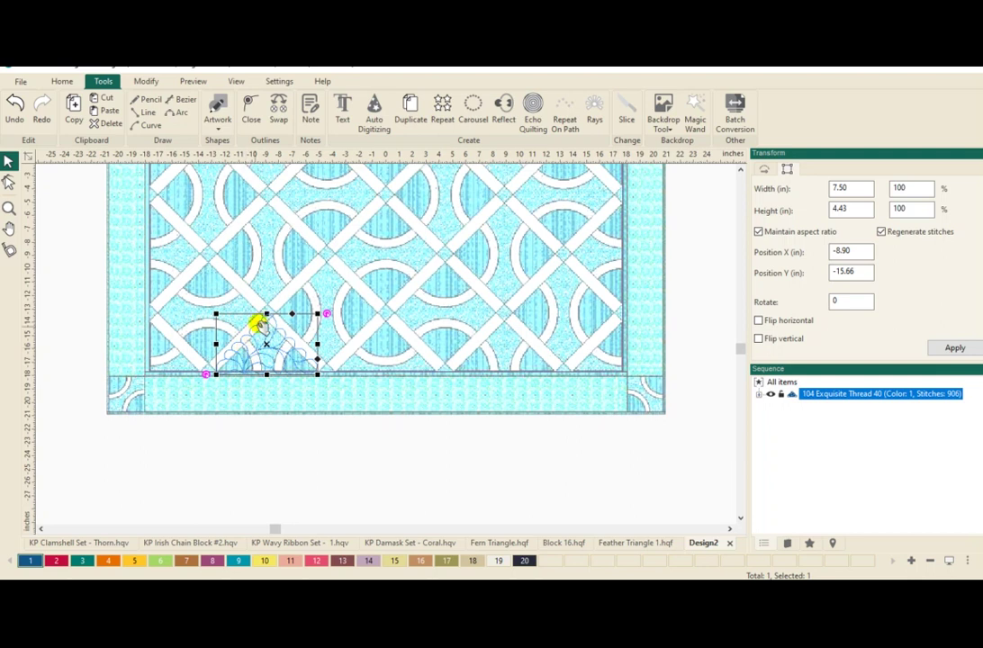
{"action": "left_click_drag", "start_coordinate": [267, 312], "coordinate": [262, 340]}
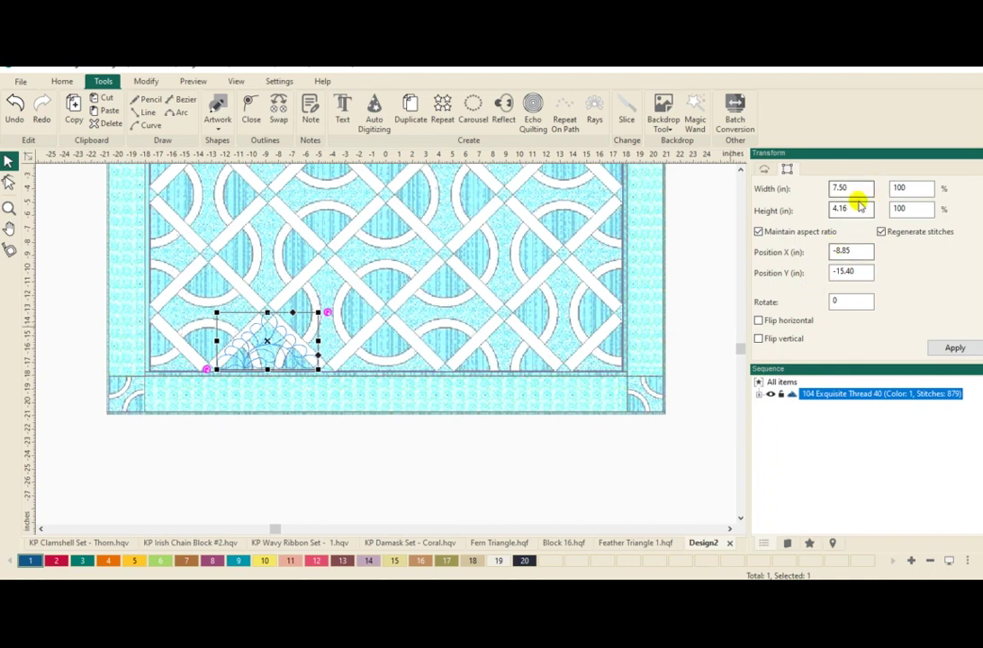
{"action": "double_click", "coordinate": [847, 249]}
{"action": "left_click", "coordinate": [852, 273]}
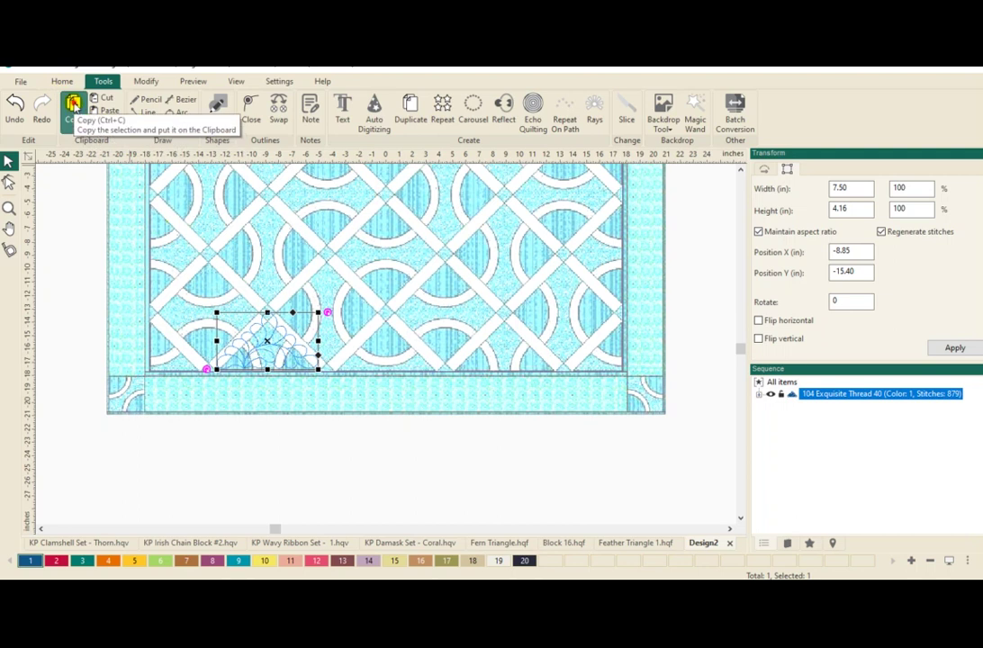
Step: Paste two more feathers to the right along the bottom edge and select all three
{"action": "left_click", "coordinate": [107, 110]}
{"action": "left_click_drag", "start_coordinate": [274, 344], "coordinate": [391, 350]}
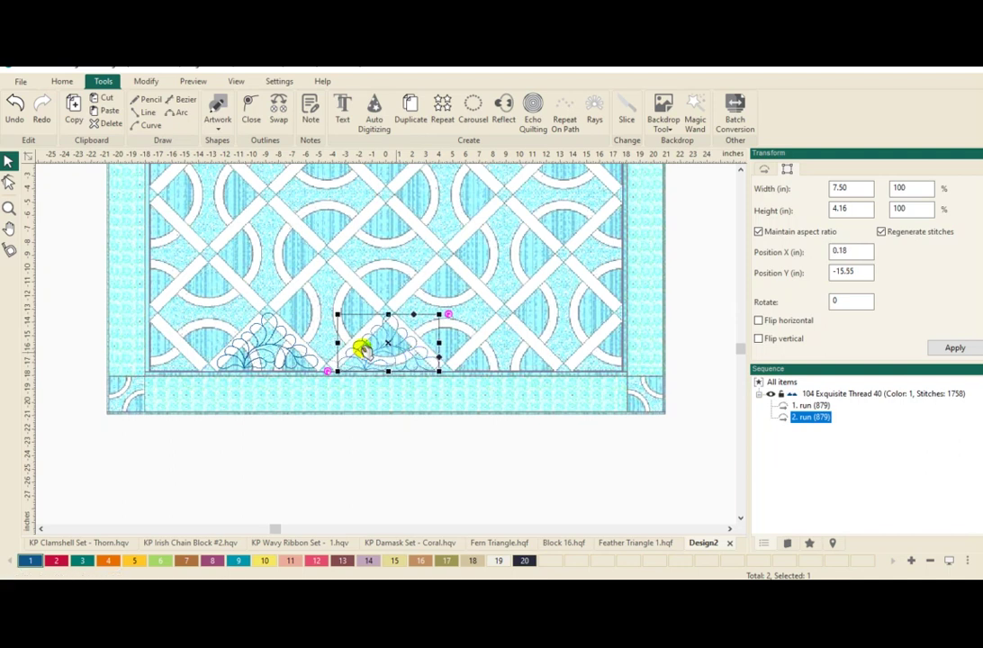
{"action": "left_click", "coordinate": [94, 115]}
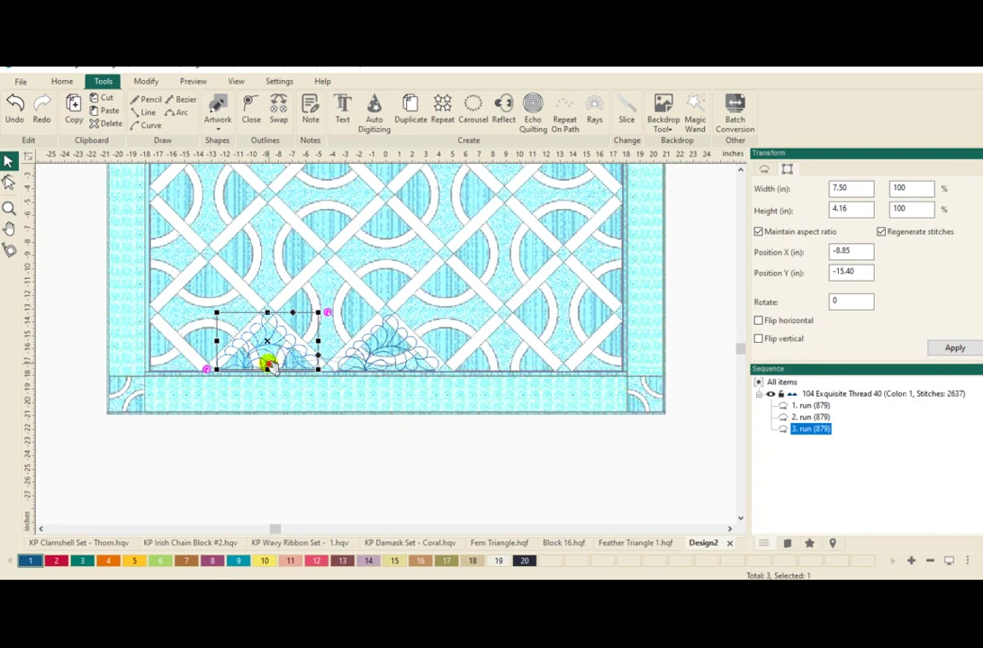
{"action": "left_click_drag", "start_coordinate": [268, 360], "coordinate": [506, 365]}
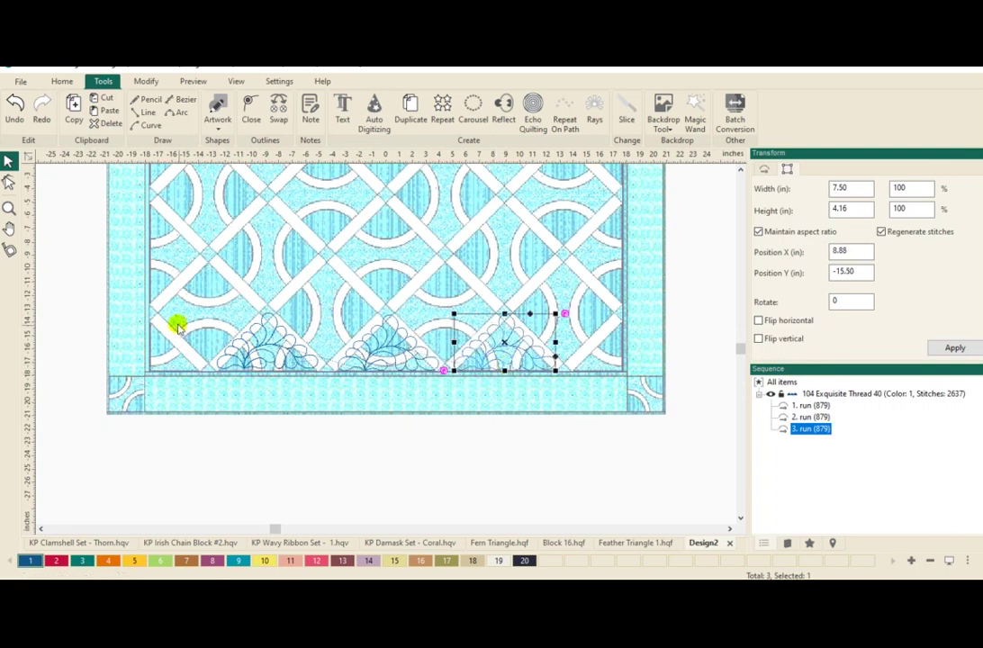
{"action": "left_click_drag", "start_coordinate": [175, 298], "coordinate": [568, 423]}
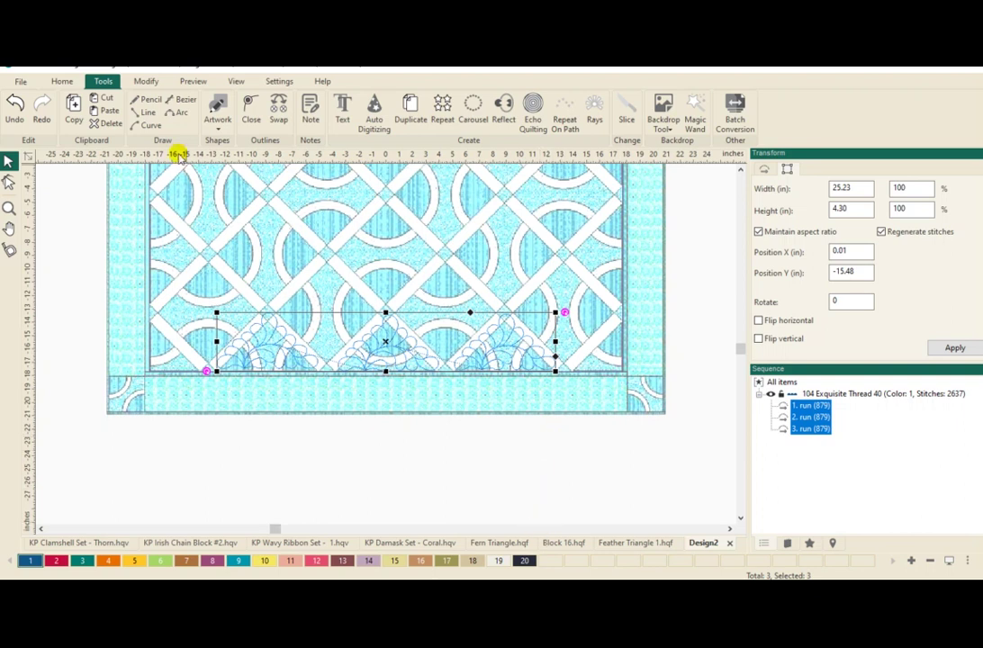
{"action": "left_click", "coordinate": [145, 80]}
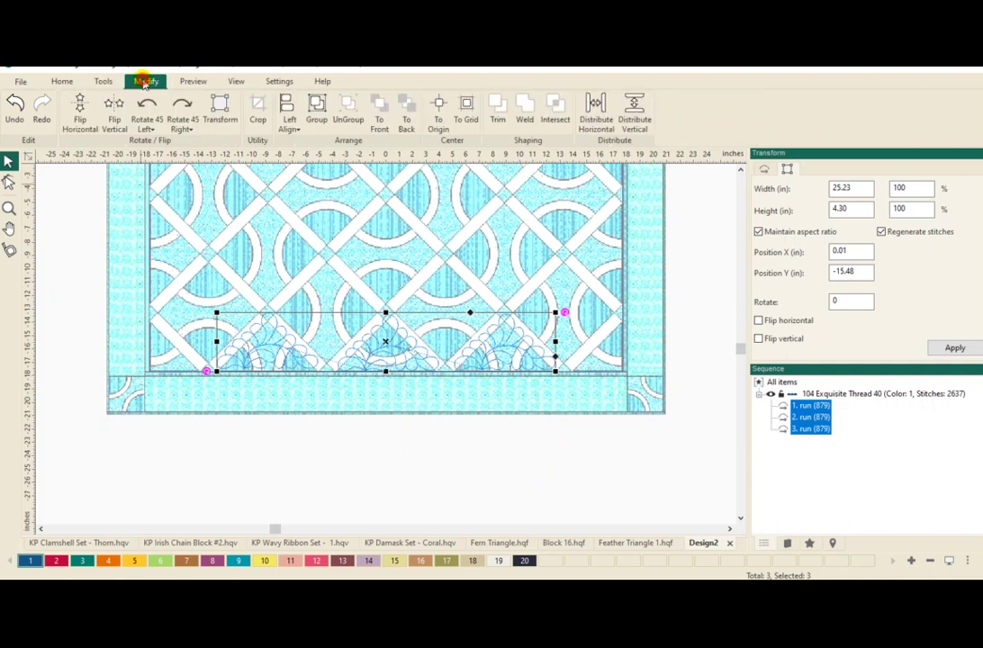
Step: Group the three bottom feathers into one row and paste a duplicate of it
{"action": "left_click", "coordinate": [311, 107]}
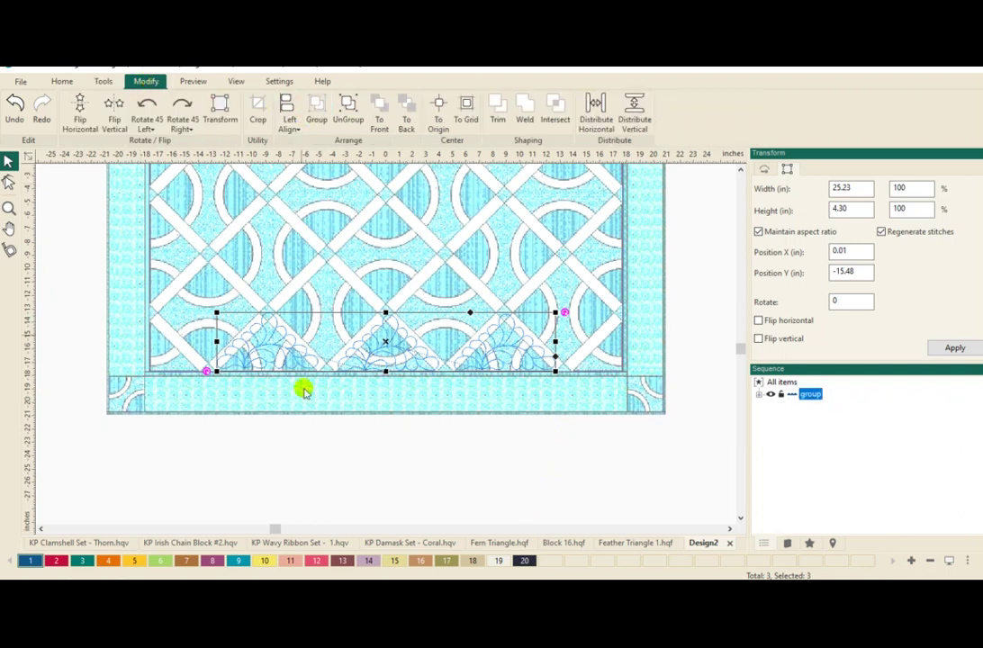
{"action": "left_click", "coordinate": [99, 82]}
{"action": "left_click", "coordinate": [72, 101]}
{"action": "left_click", "coordinate": [96, 112]}
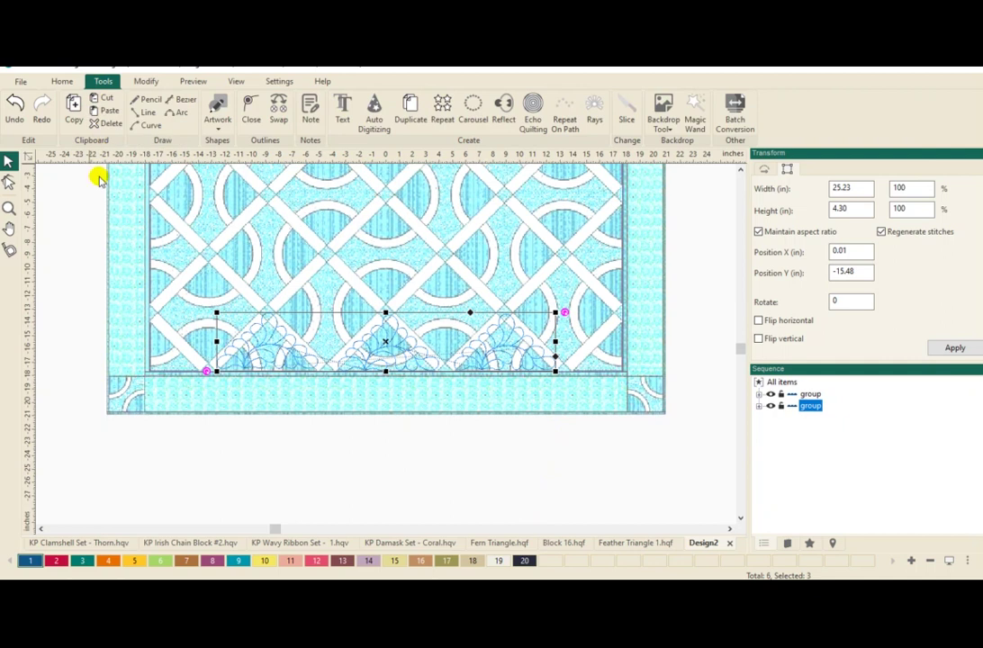
Step: Rotate the duplicate row vertical with two 45° turns and move it to the centre's right edge
{"action": "left_click", "coordinate": [153, 81]}
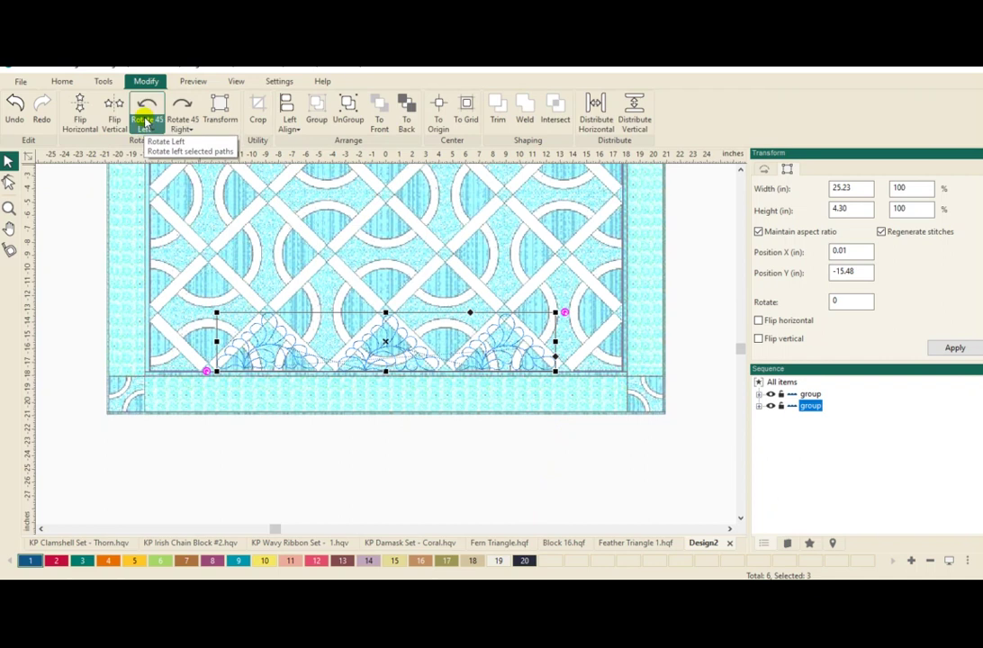
{"action": "left_click", "coordinate": [148, 105]}
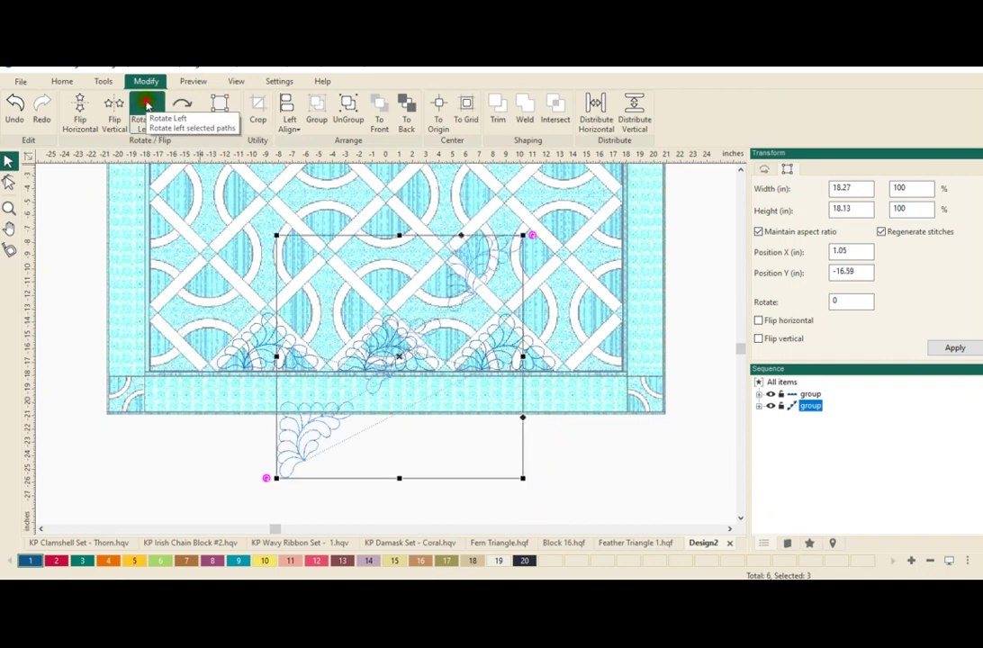
{"action": "left_click", "coordinate": [148, 106]}
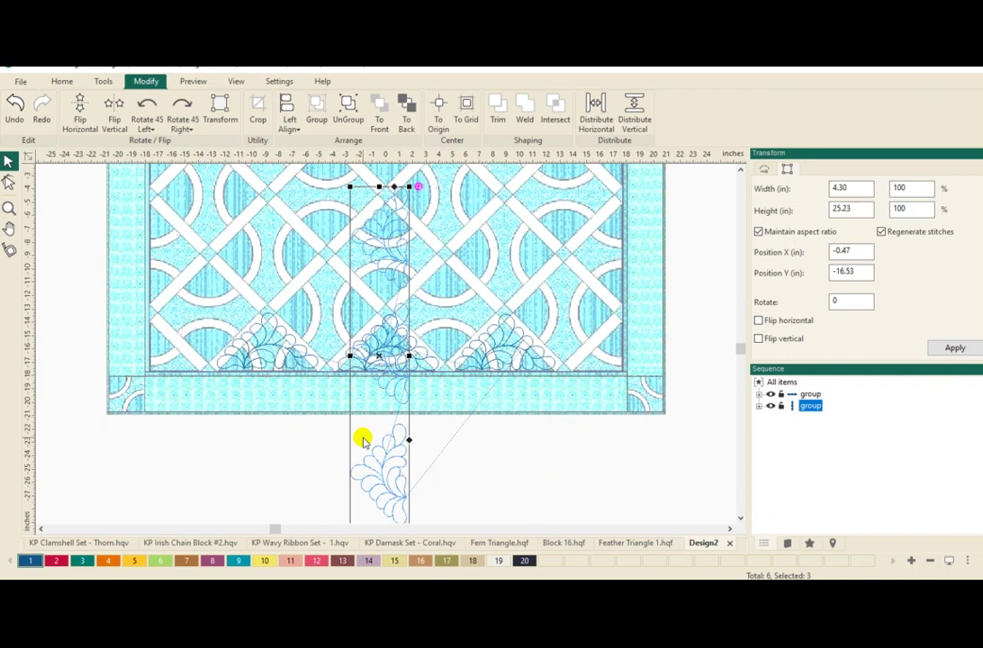
{"action": "left_click_drag", "start_coordinate": [372, 456], "coordinate": [581, 235]}
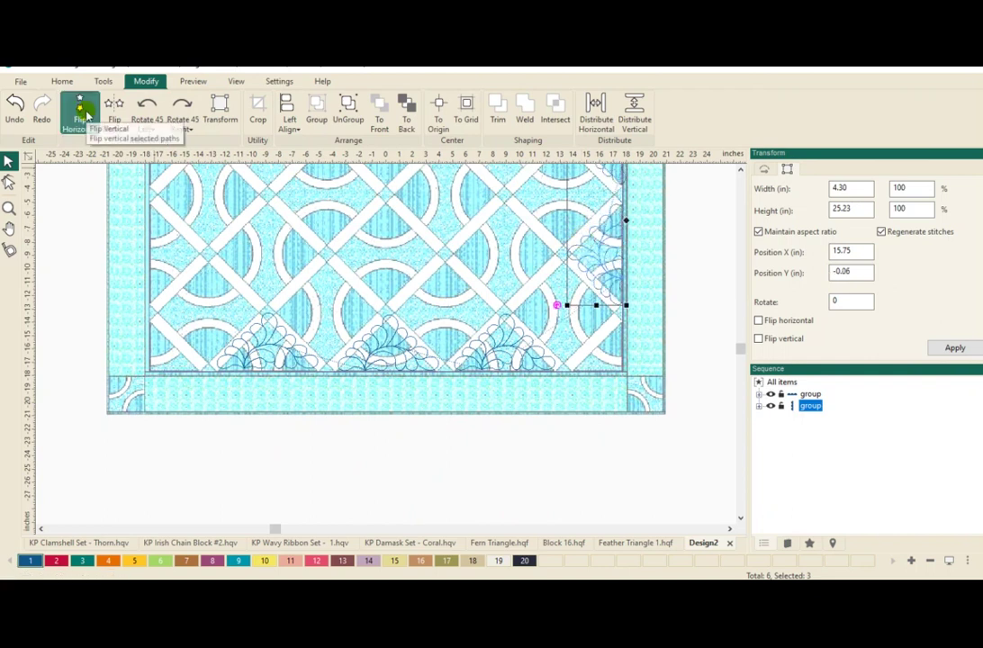
Step: Paste another feather row, rotate it vertical, and place it along the centre's left edge
{"action": "left_click", "coordinate": [103, 82]}
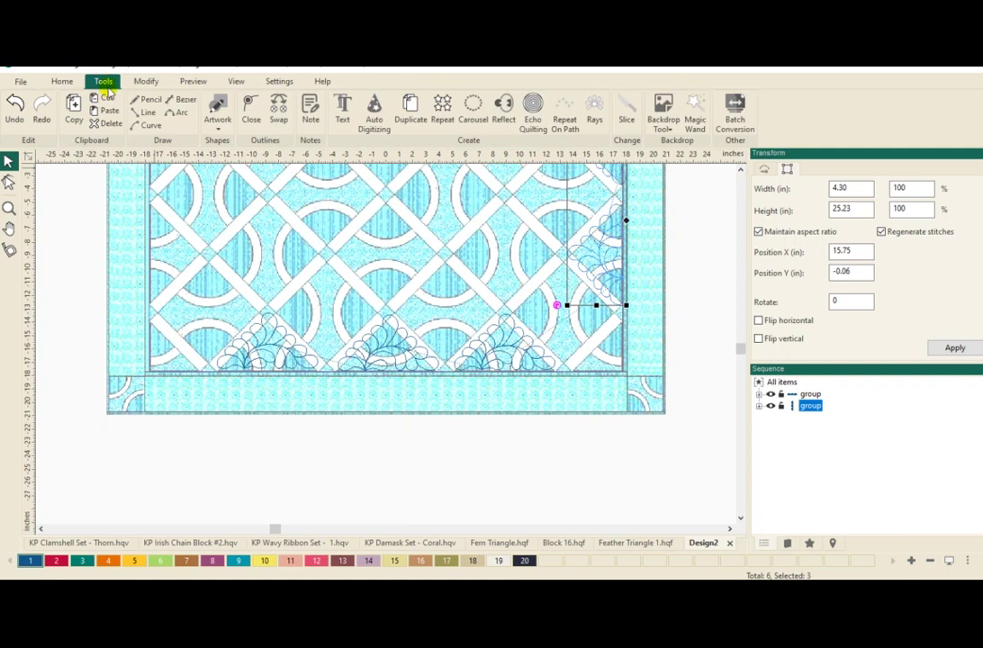
{"action": "left_click", "coordinate": [103, 111]}
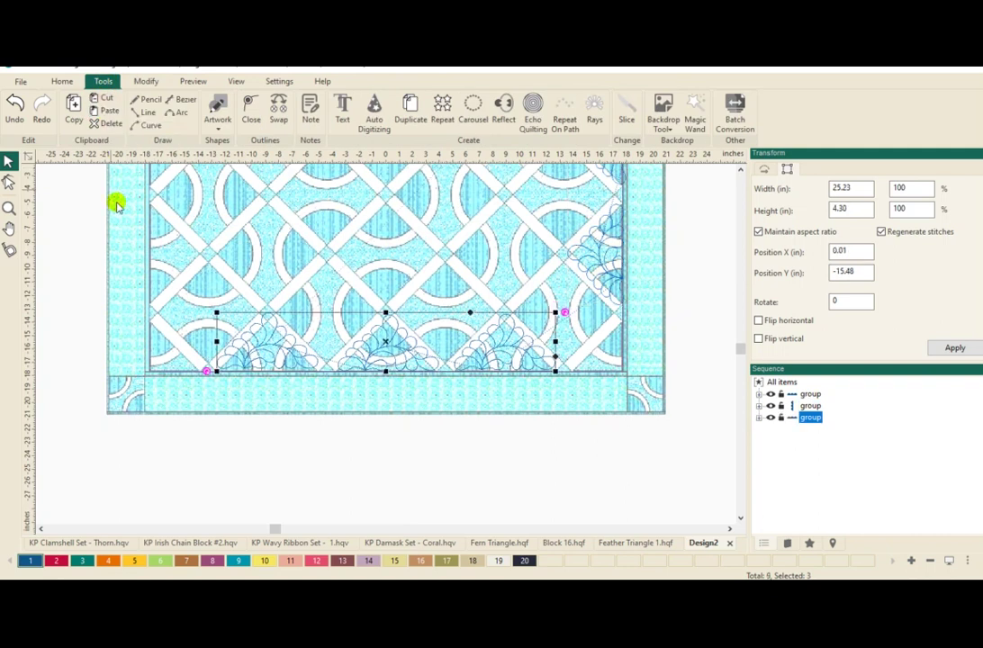
{"action": "left_click", "coordinate": [146, 82]}
{"action": "left_click", "coordinate": [183, 106]}
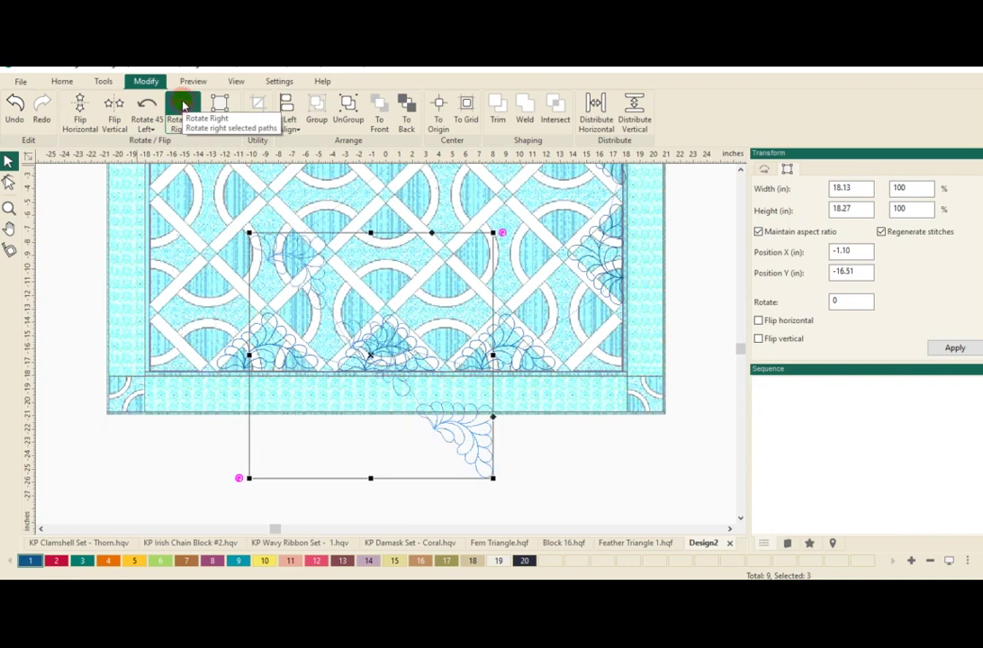
{"action": "left_click_drag", "start_coordinate": [374, 461], "coordinate": [162, 254]}
Step: Paste one more feather row, move it upward, and flip it vertically
{"action": "left_click", "coordinate": [101, 82]}
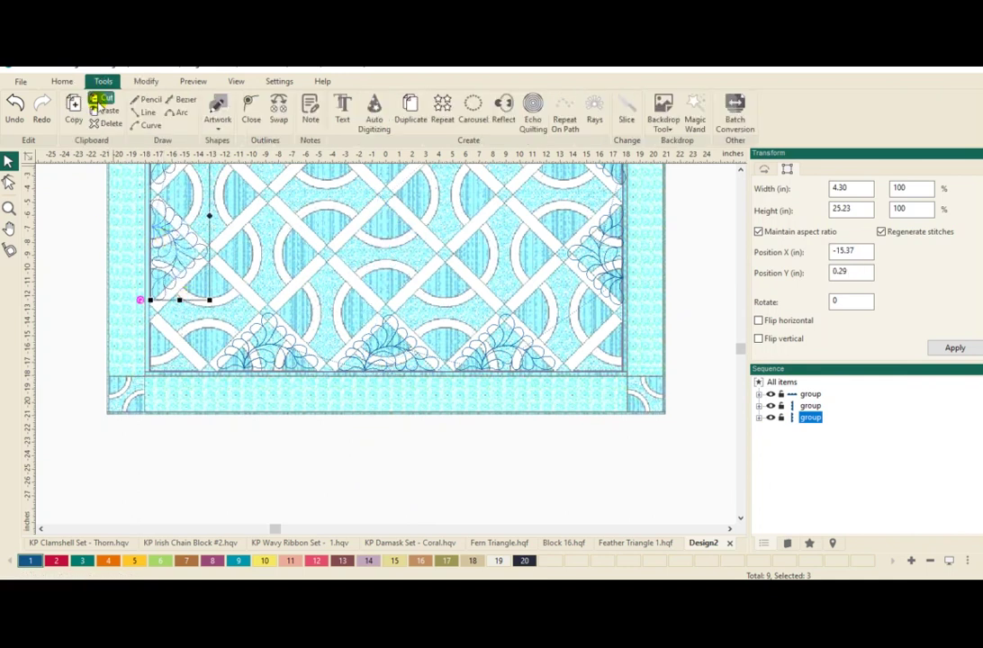
{"action": "left_click", "coordinate": [94, 112]}
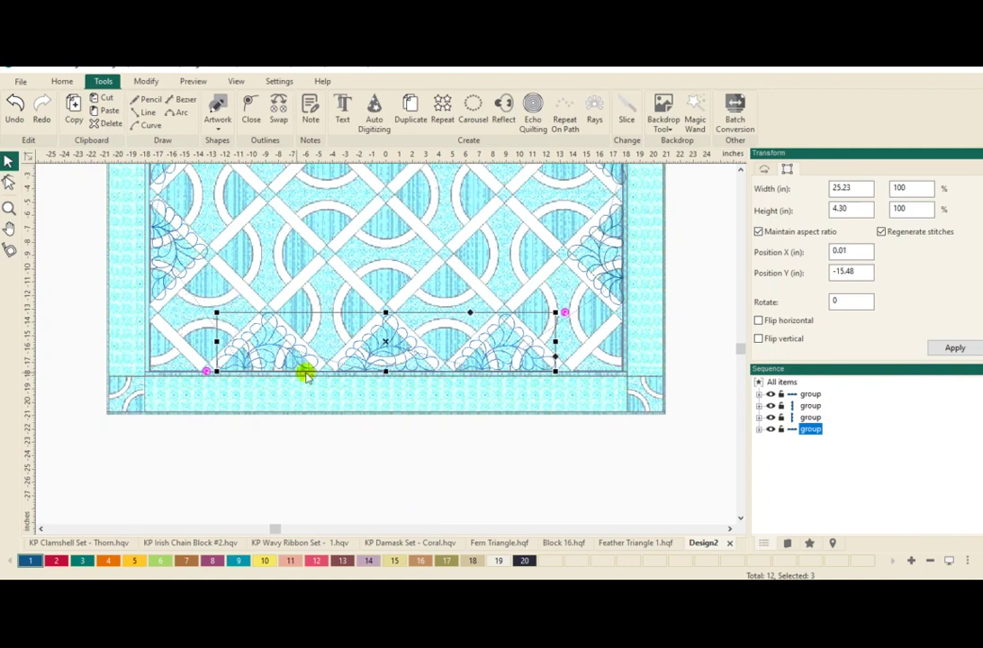
{"action": "left_click_drag", "start_coordinate": [349, 351], "coordinate": [352, 203]}
{"action": "left_click", "coordinate": [148, 82]}
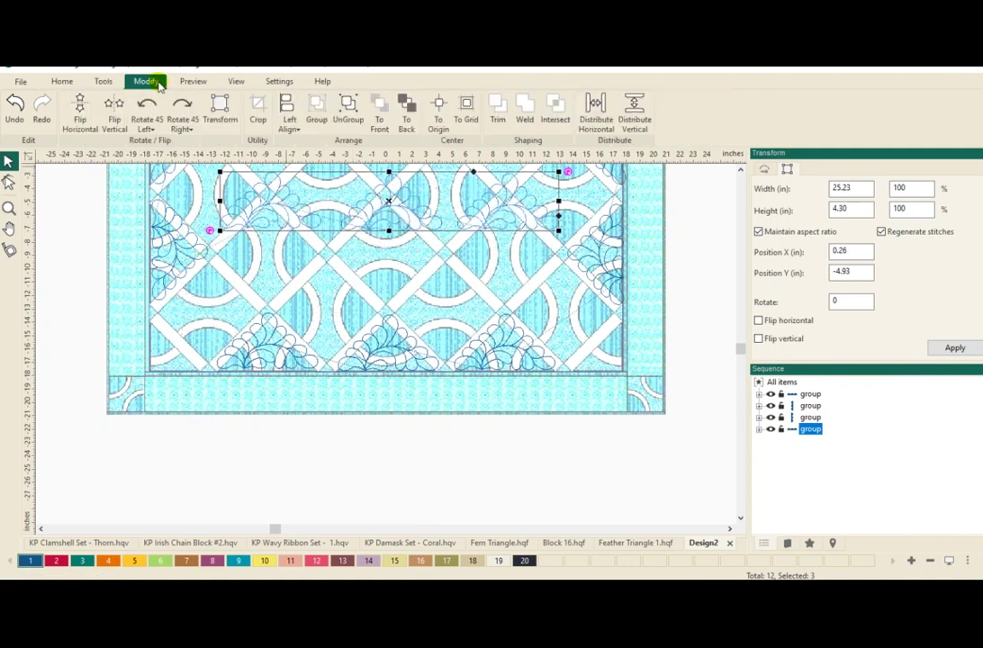
{"action": "left_click", "coordinate": [80, 107]}
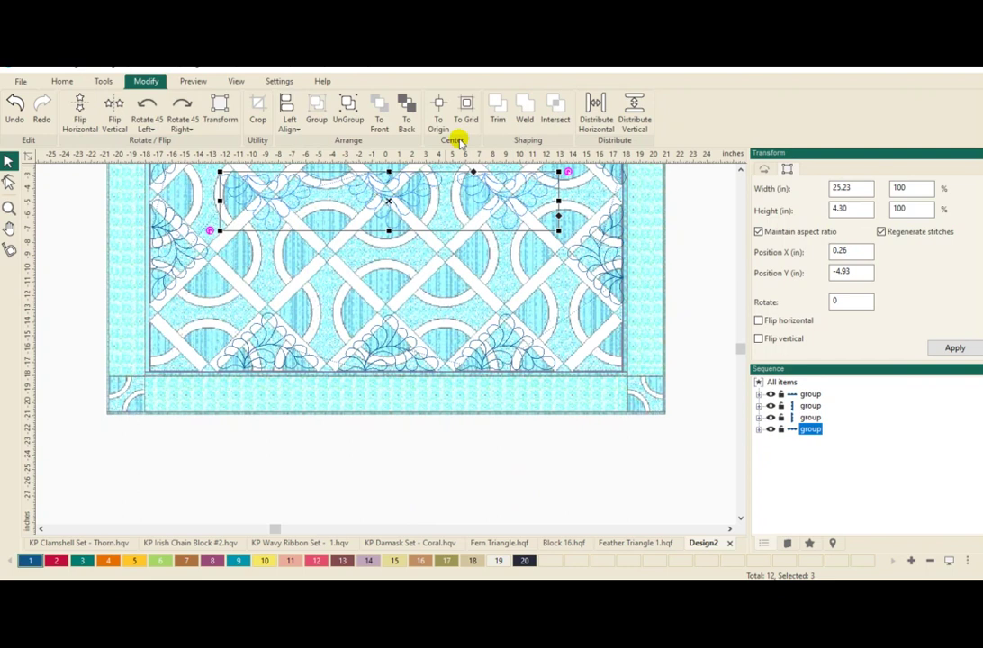
Step: Position the flipped row snugly against the top edge of the quilt centre at Y 15.52 inches
{"action": "left_click", "coordinate": [740, 171]}
{"action": "left_click", "coordinate": [739, 172]}
{"action": "left_click", "coordinate": [740, 172]}
{"action": "left_click", "coordinate": [740, 172]}
{"action": "left_click", "coordinate": [740, 172]}
{"action": "left_click", "coordinate": [739, 172]}
{"action": "left_click", "coordinate": [739, 172]}
{"action": "left_click_drag", "start_coordinate": [399, 432], "coordinate": [405, 187]}
{"action": "left_click", "coordinate": [737, 175]}
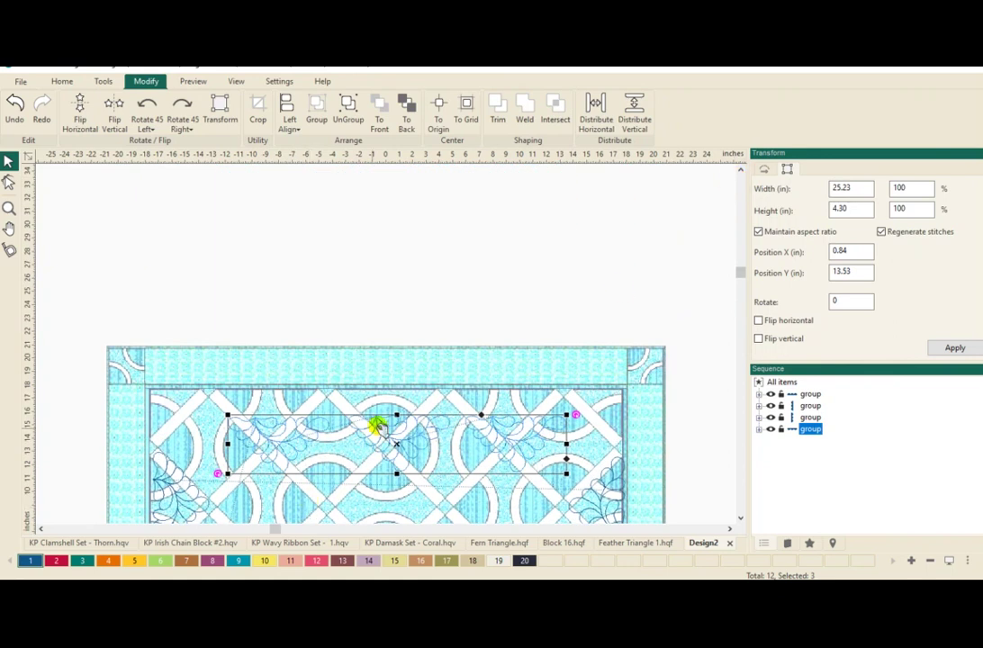
{"action": "left_click_drag", "start_coordinate": [375, 424], "coordinate": [373, 398]}
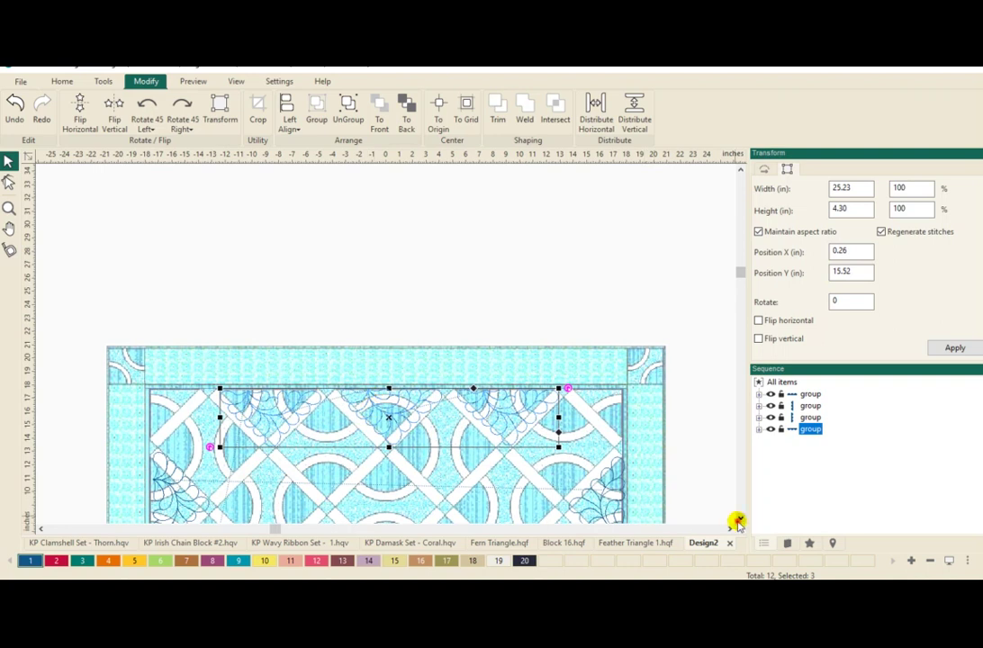
{"action": "left_click", "coordinate": [738, 522]}
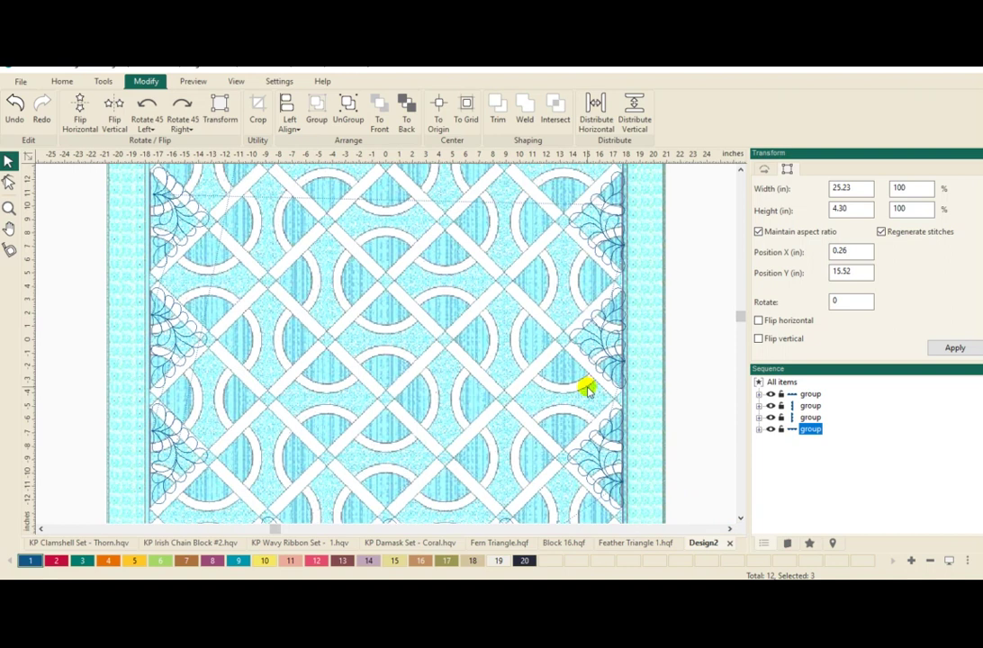
Step: Zoom out, copy the KP Irish Chain Block #2 motif, and return to Design2
{"action": "scroll", "coordinate": [586, 389], "scroll_direction": "down", "scroll_amount": 1}
{"action": "scroll", "coordinate": [586, 388], "scroll_direction": "down", "scroll_amount": 2}
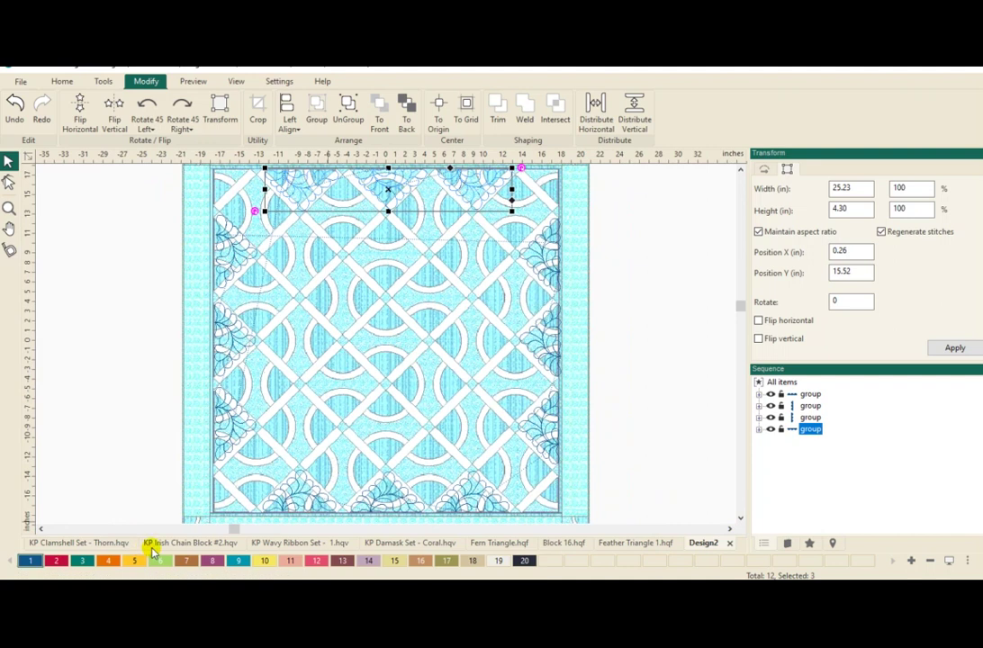
{"action": "left_click", "coordinate": [149, 546]}
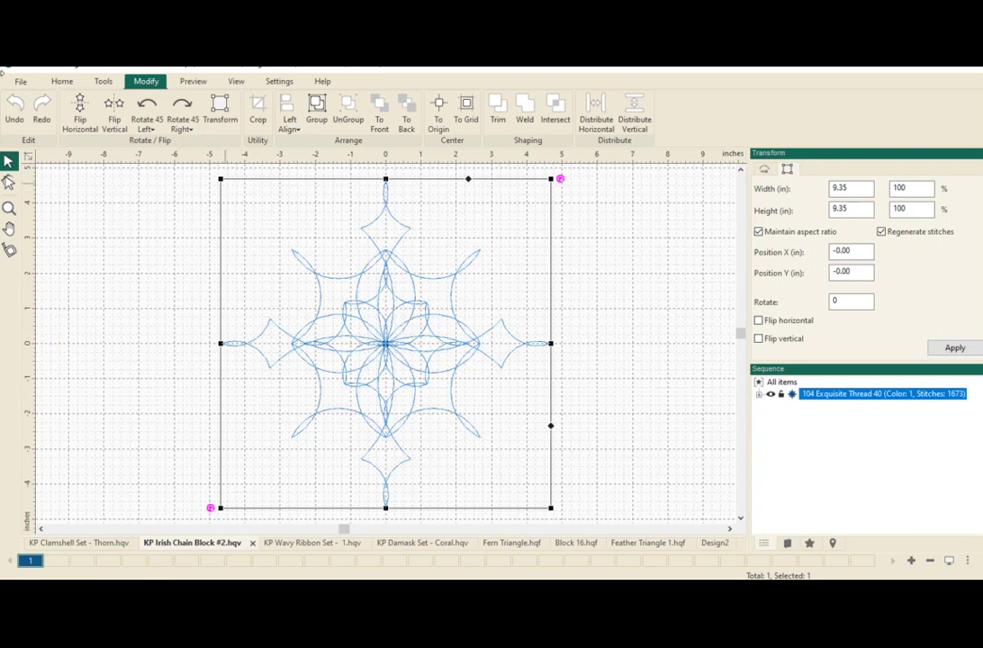
{"action": "left_click", "coordinate": [102, 81]}
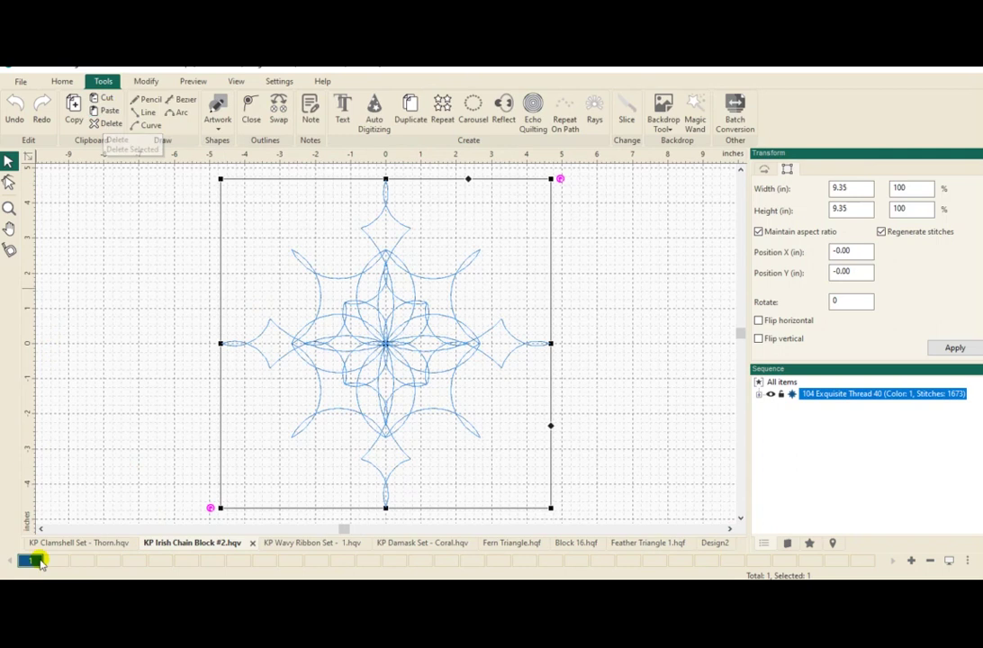
{"action": "left_click", "coordinate": [718, 542]}
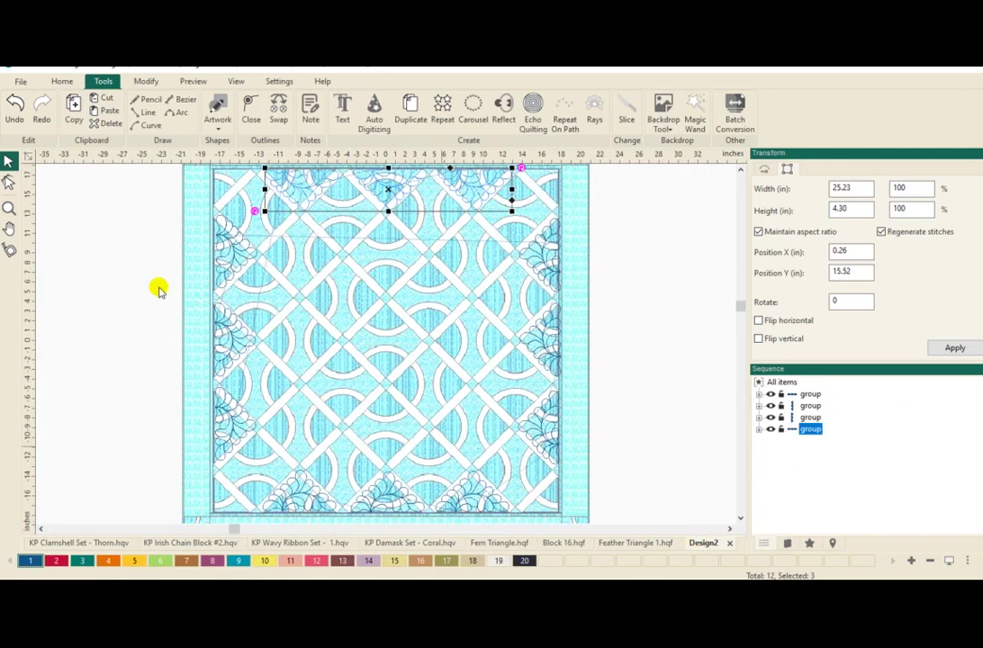
{"action": "left_click", "coordinate": [104, 285]}
Step: Paste the 9.35-inch Irish Chain block and move it to X -9.06, Y 8.79 inches
{"action": "left_click", "coordinate": [107, 110]}
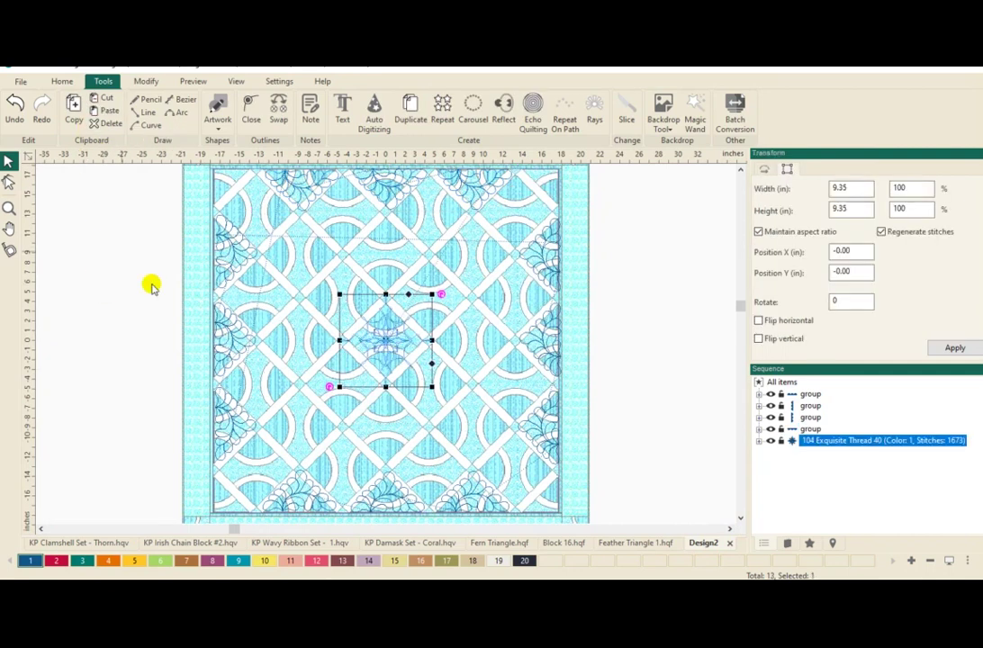
{"action": "left_click", "coordinate": [392, 360]}
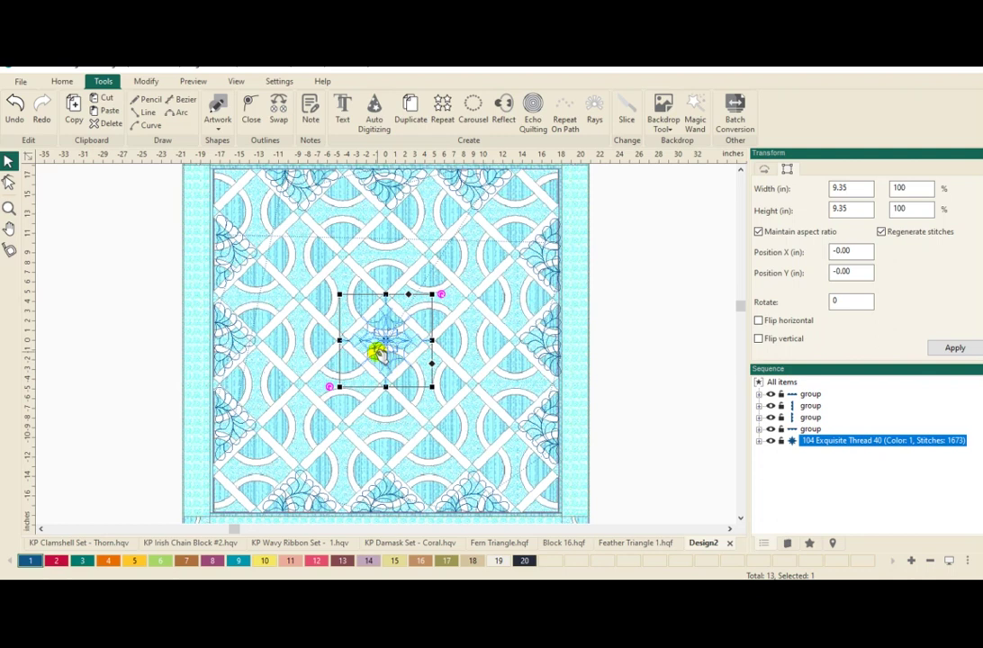
{"action": "left_click_drag", "start_coordinate": [378, 352], "coordinate": [283, 266]}
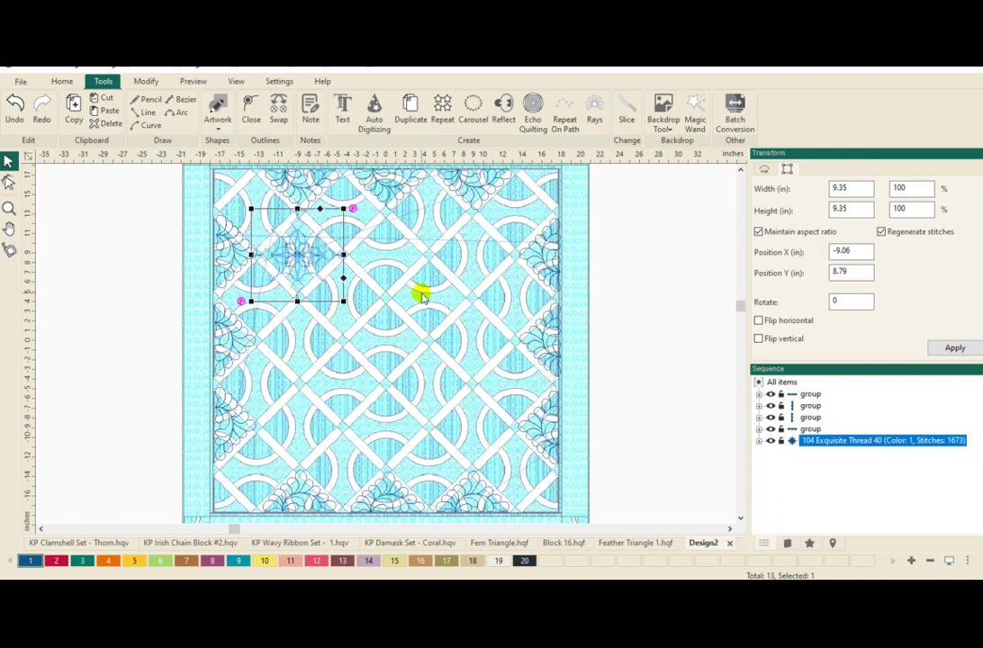
{"action": "left_click", "coordinate": [141, 82]}
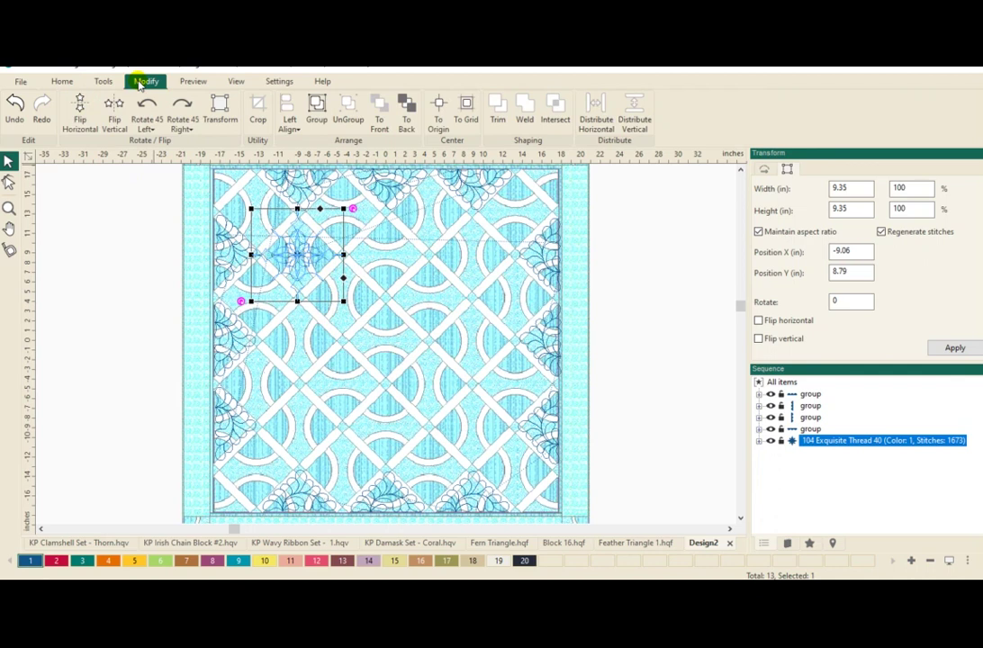
{"action": "left_click", "coordinate": [187, 82]}
{"action": "left_click", "coordinate": [110, 82]}
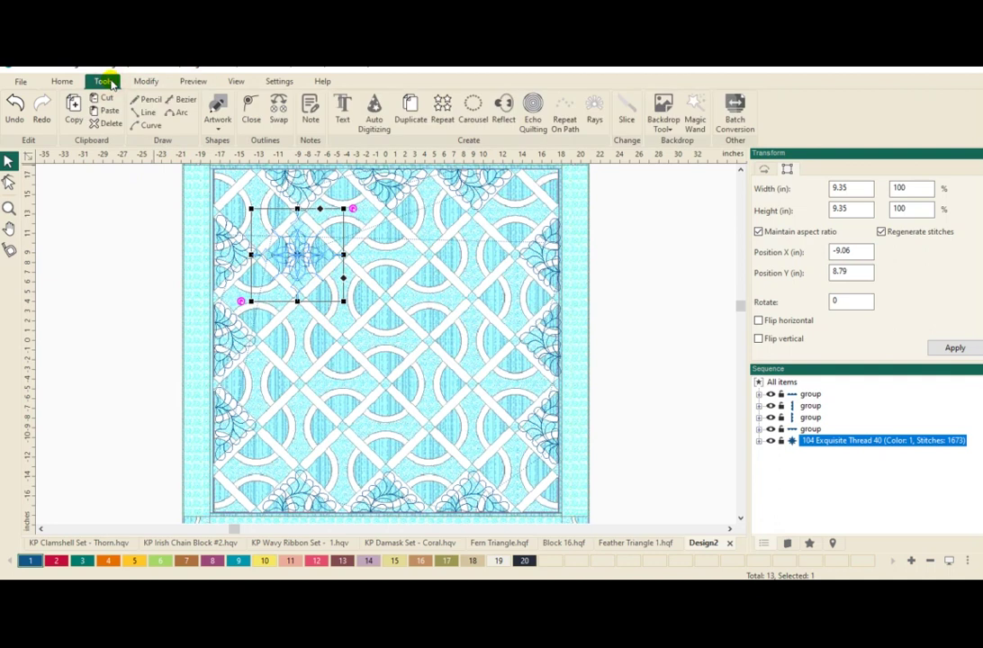
Step: Repeat the block 3 across by 3 down and centre the 28.04-inch grid in the quilt
{"action": "left_click", "coordinate": [439, 124]}
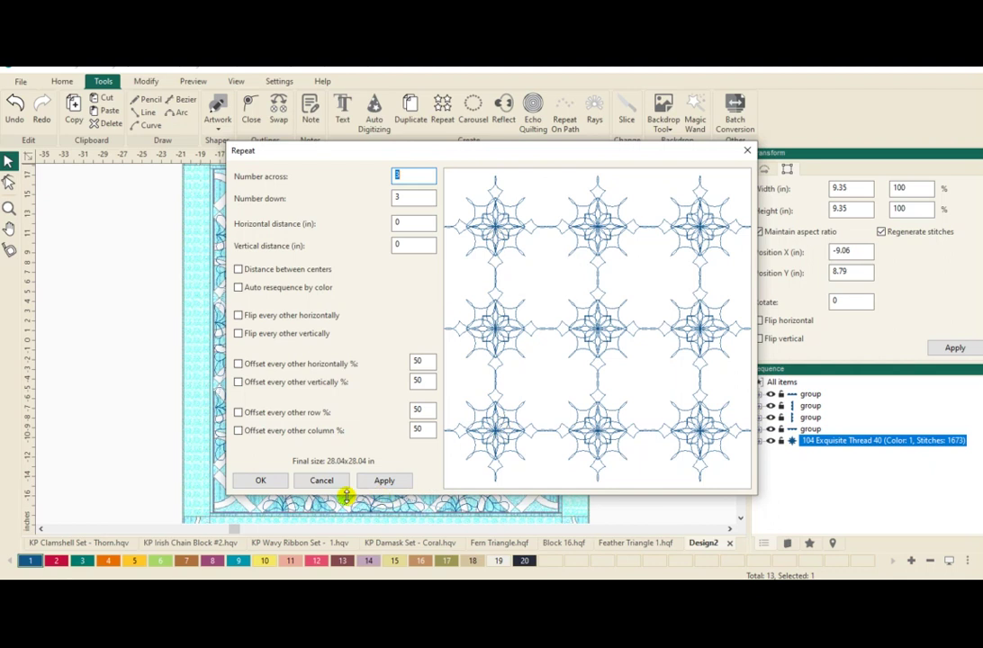
{"action": "left_click", "coordinate": [252, 481]}
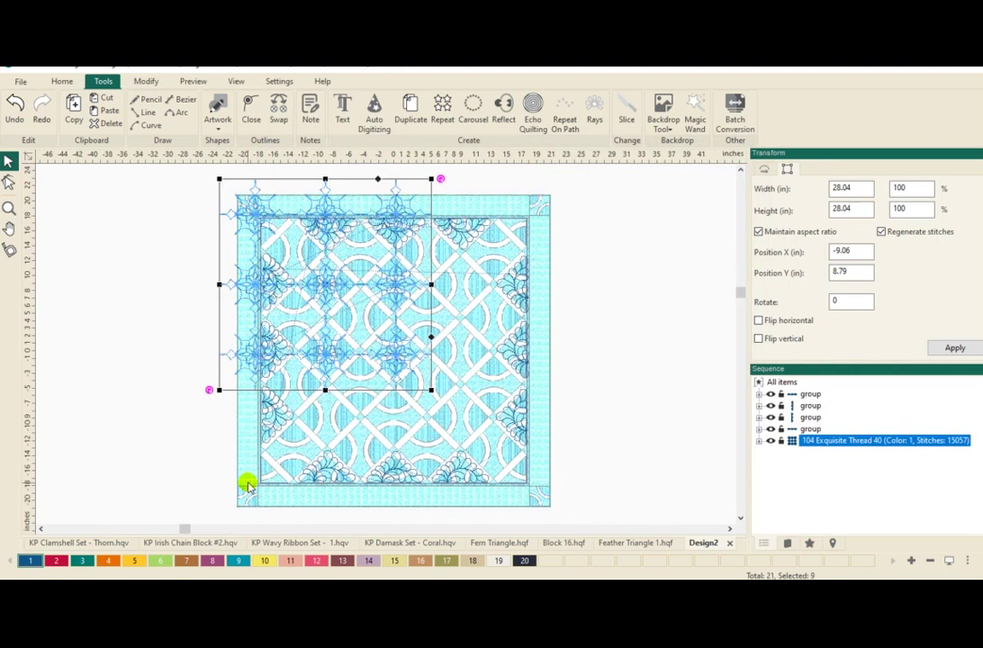
{"action": "left_click_drag", "start_coordinate": [315, 284], "coordinate": [387, 352]}
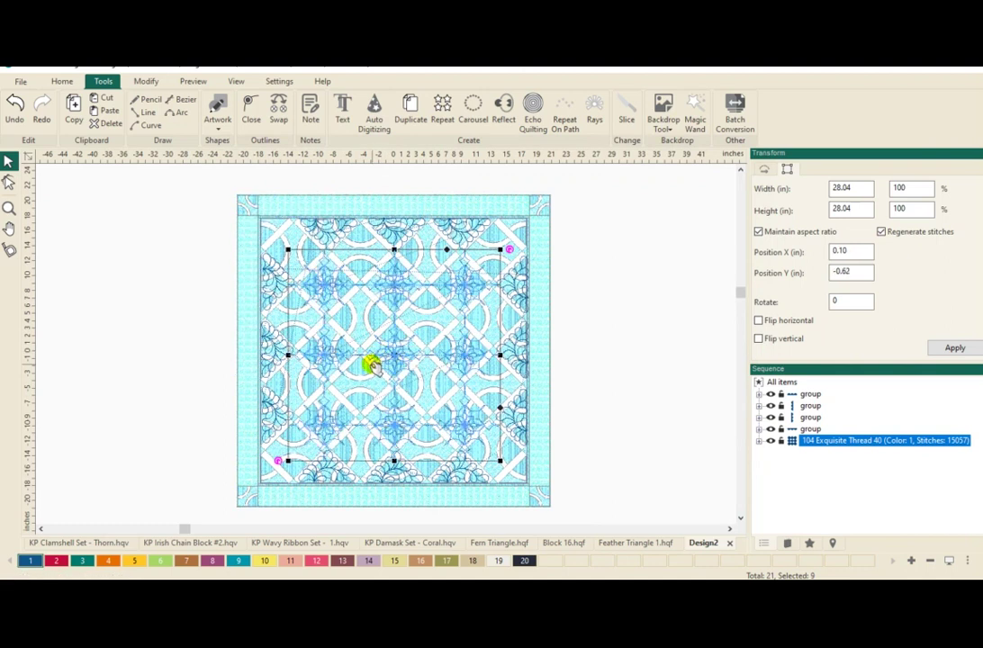
{"action": "left_click", "coordinate": [147, 334]}
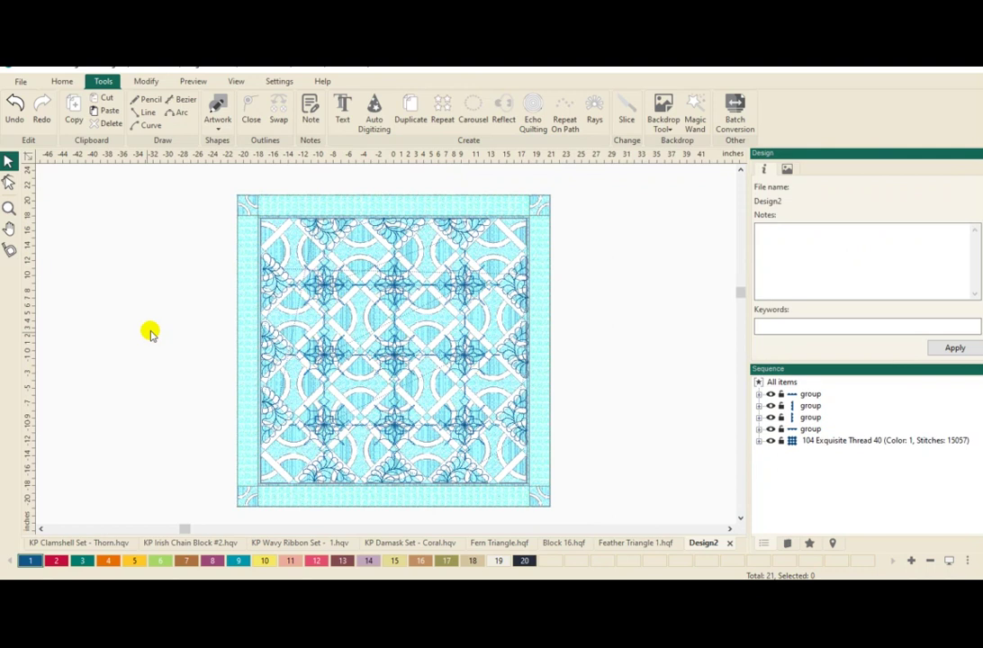
Step: Paste a copy of the single Irish Chain block and park it left of the quilt
{"action": "left_click", "coordinate": [315, 286]}
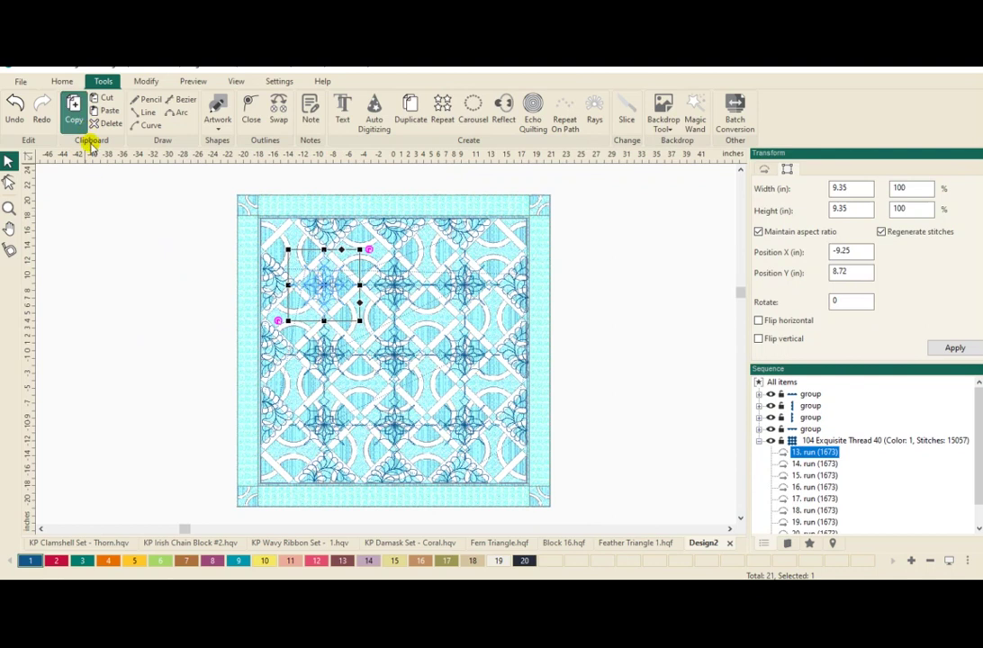
{"action": "left_click", "coordinate": [105, 110]}
{"action": "left_click_drag", "start_coordinate": [391, 357], "coordinate": [88, 270]}
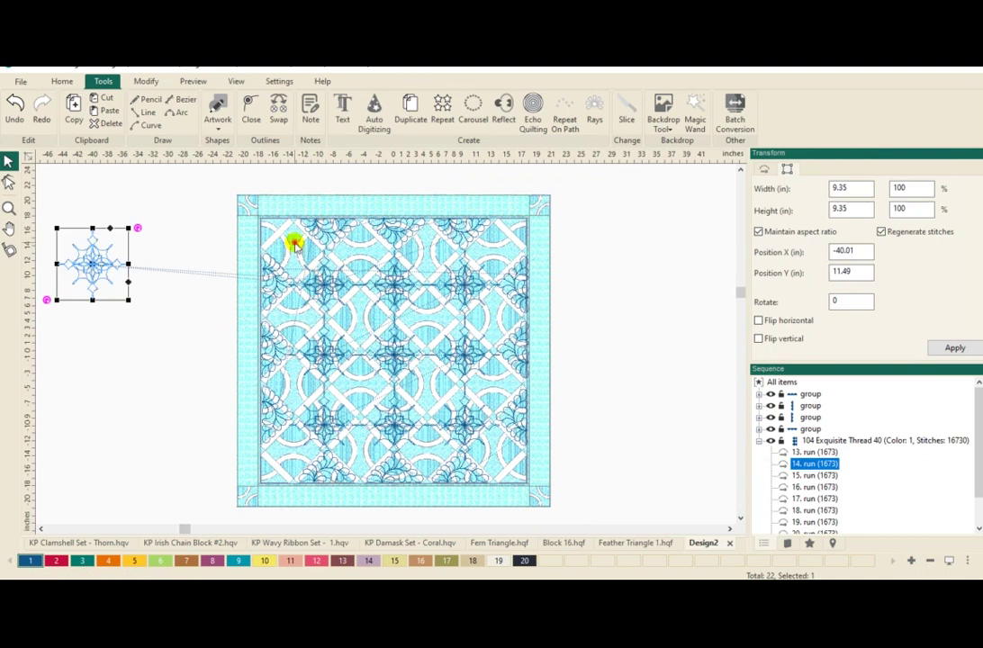
Step: Select all nine centre blocks, group them, then select the lone block beside the quilt
{"action": "left_click_drag", "start_coordinate": [295, 245], "coordinate": [500, 448]}
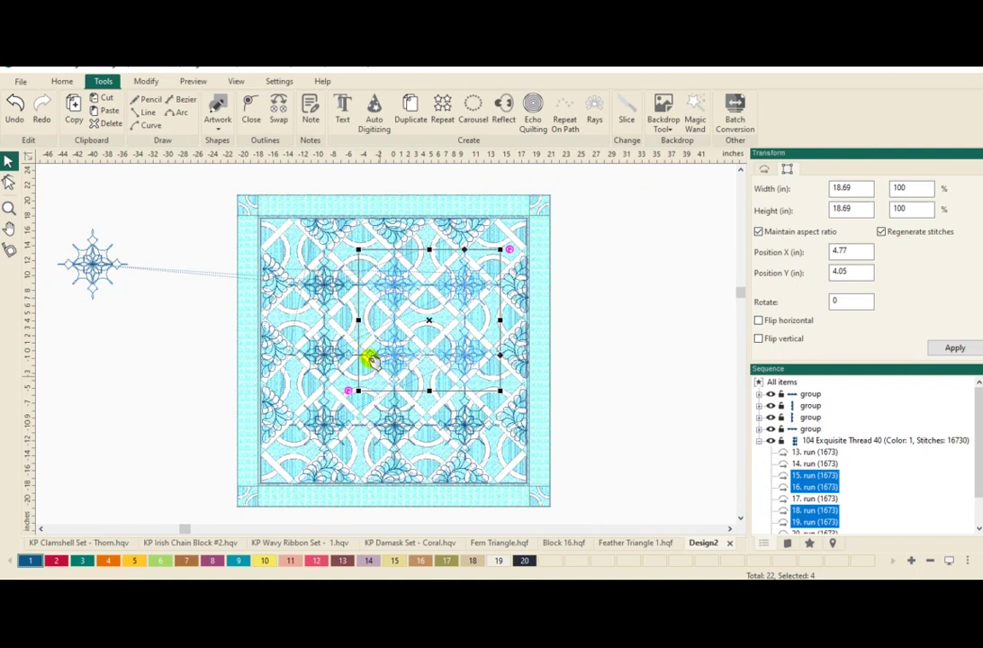
{"action": "left_click", "coordinate": [272, 241]}
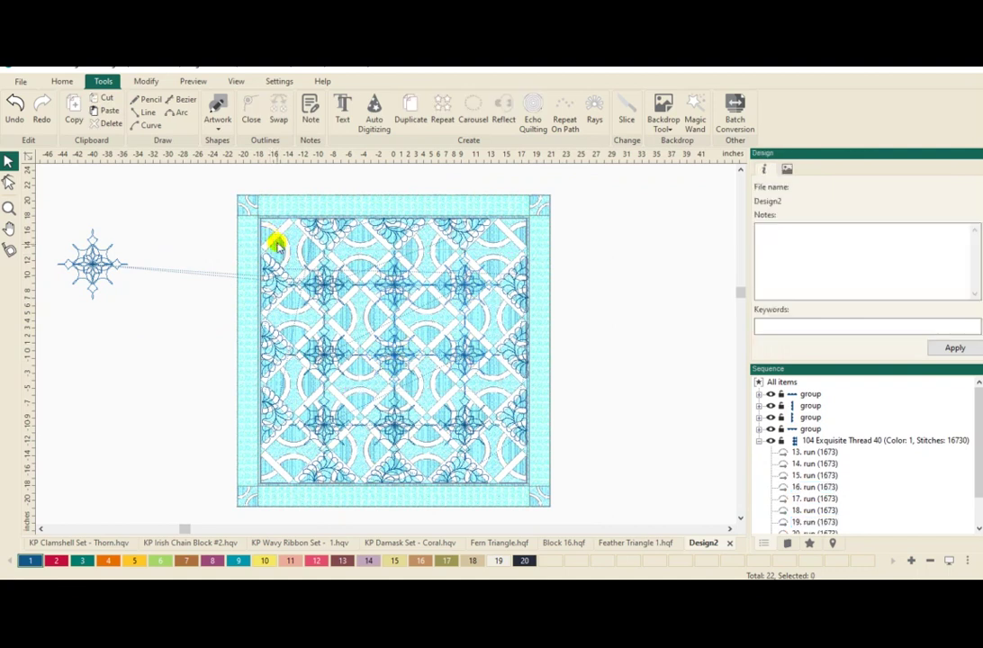
{"action": "left_click_drag", "start_coordinate": [277, 243], "coordinate": [507, 455]}
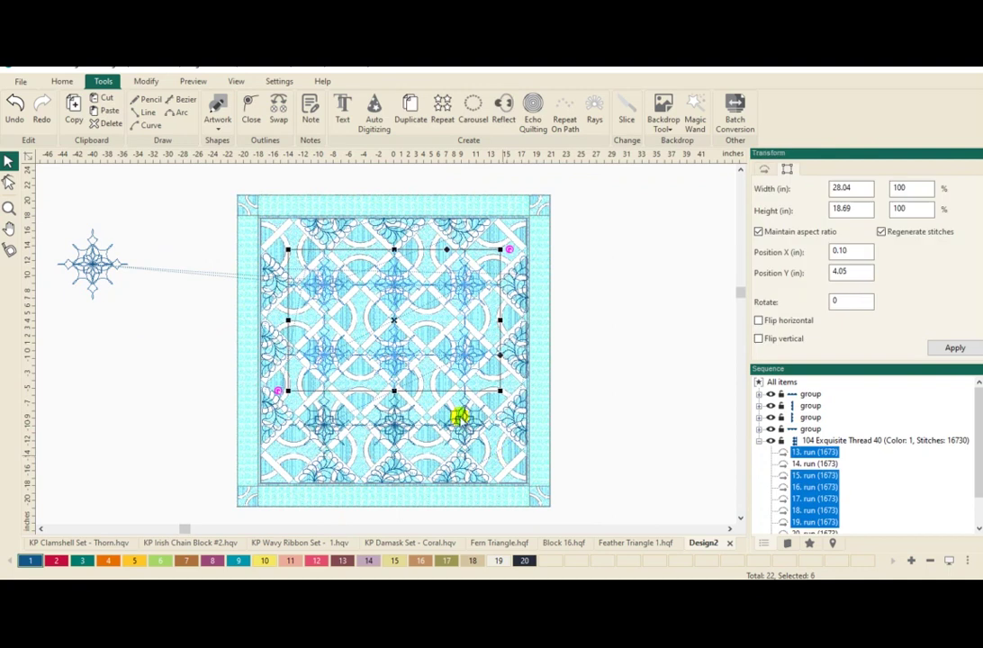
{"action": "left_click", "coordinate": [290, 232]}
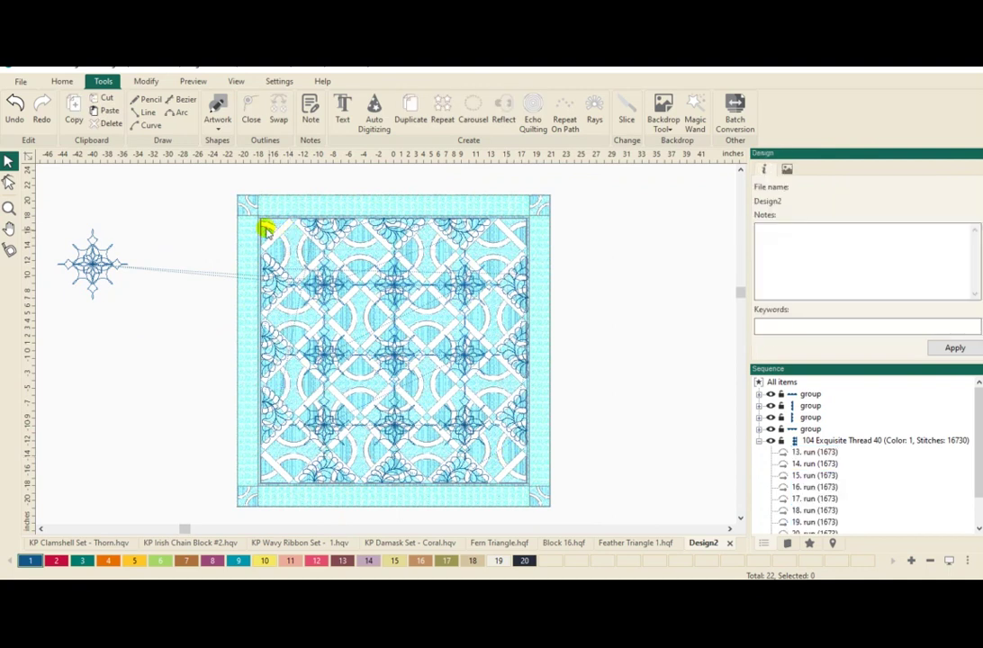
{"action": "left_click_drag", "start_coordinate": [266, 230], "coordinate": [506, 472]}
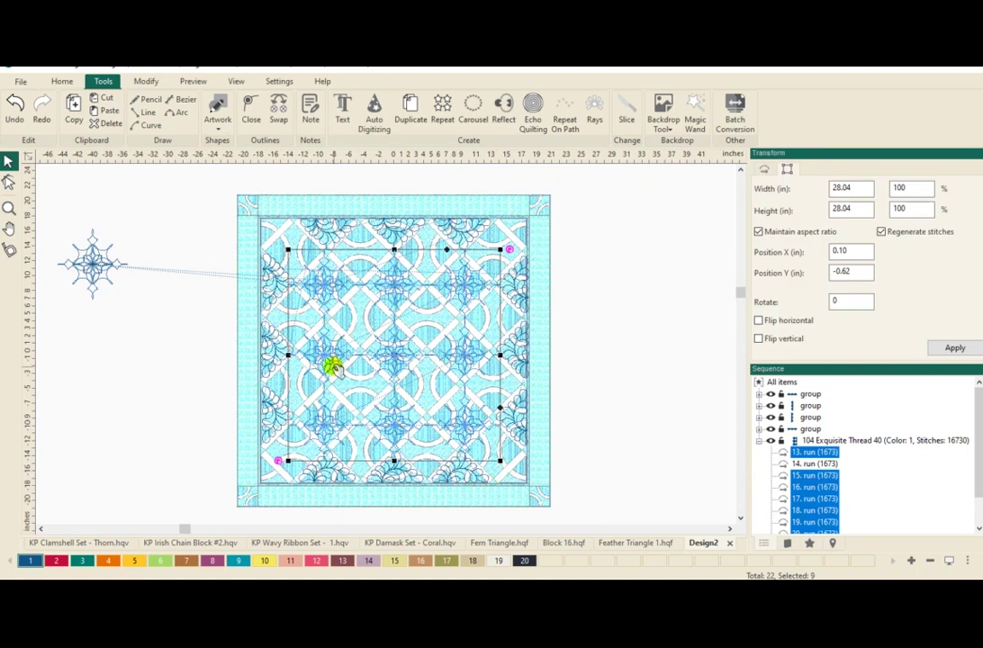
{"action": "left_click", "coordinate": [144, 82]}
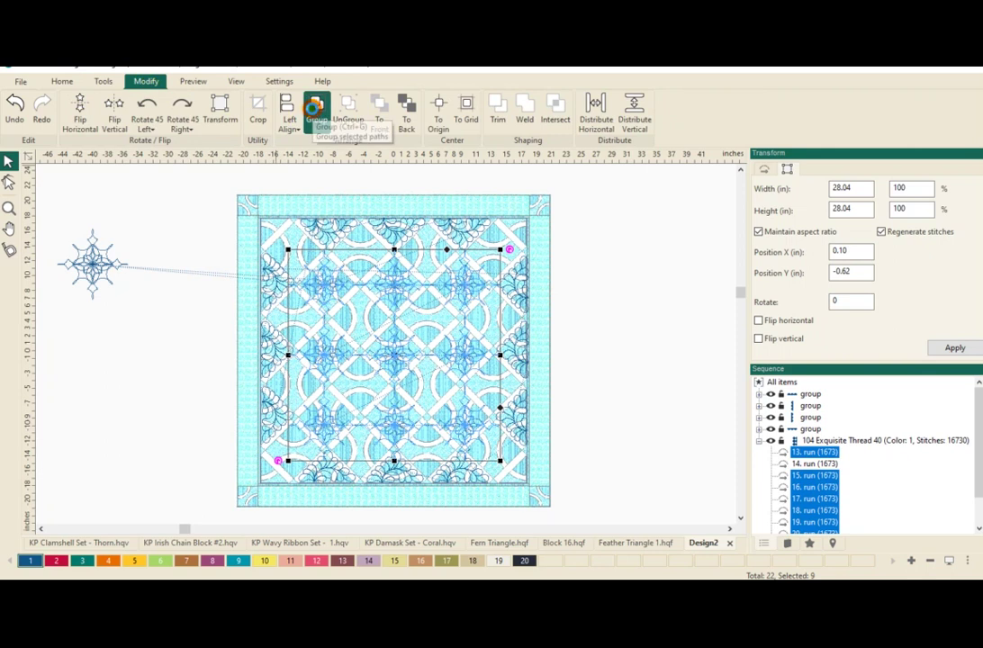
{"action": "left_click", "coordinate": [317, 106]}
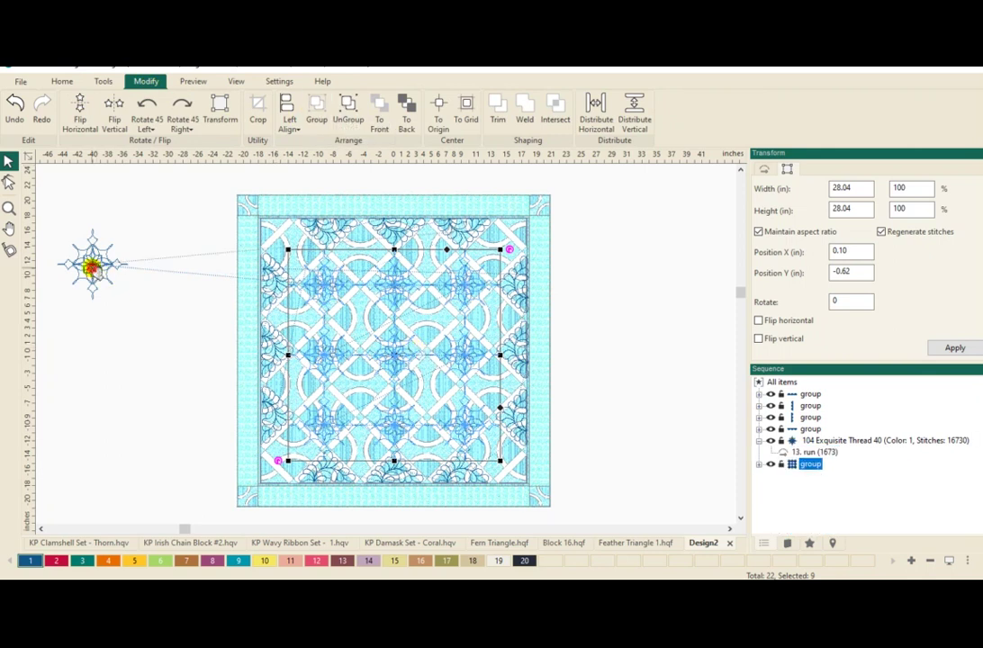
{"action": "left_click", "coordinate": [91, 267]}
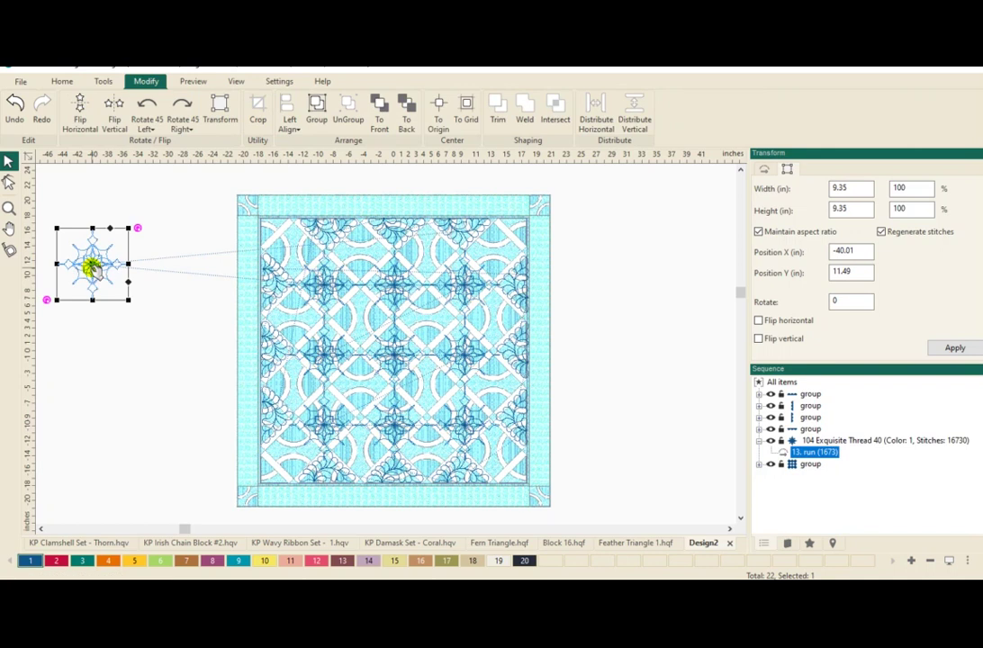
Step: Repeat the star motif 4 × 4, move the grid onto the quilt, and scale it to 35.97 inches
{"action": "left_click", "coordinate": [104, 83]}
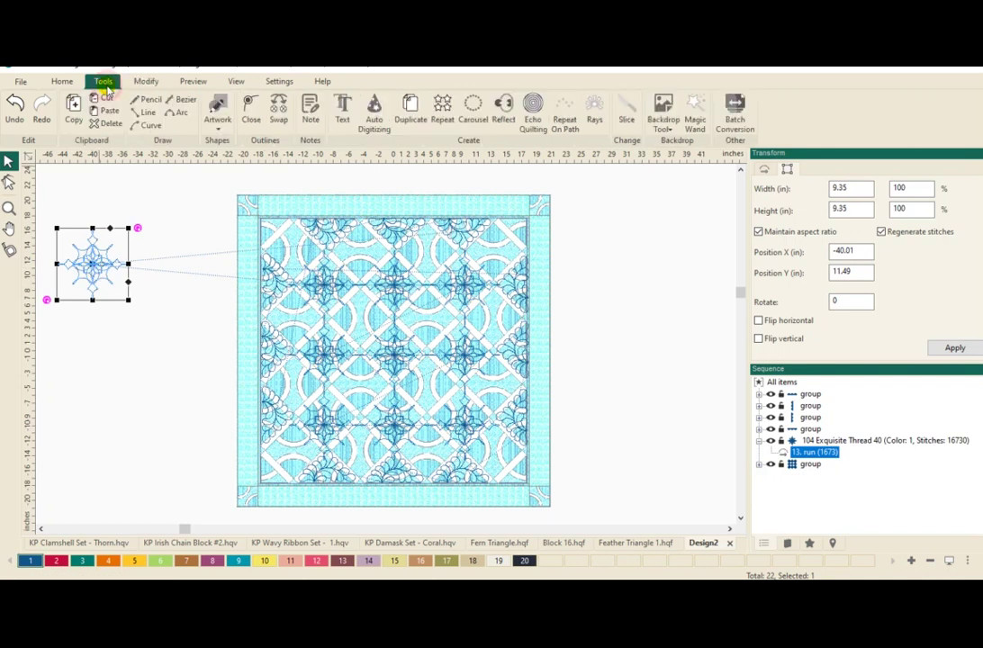
{"action": "left_click", "coordinate": [441, 112]}
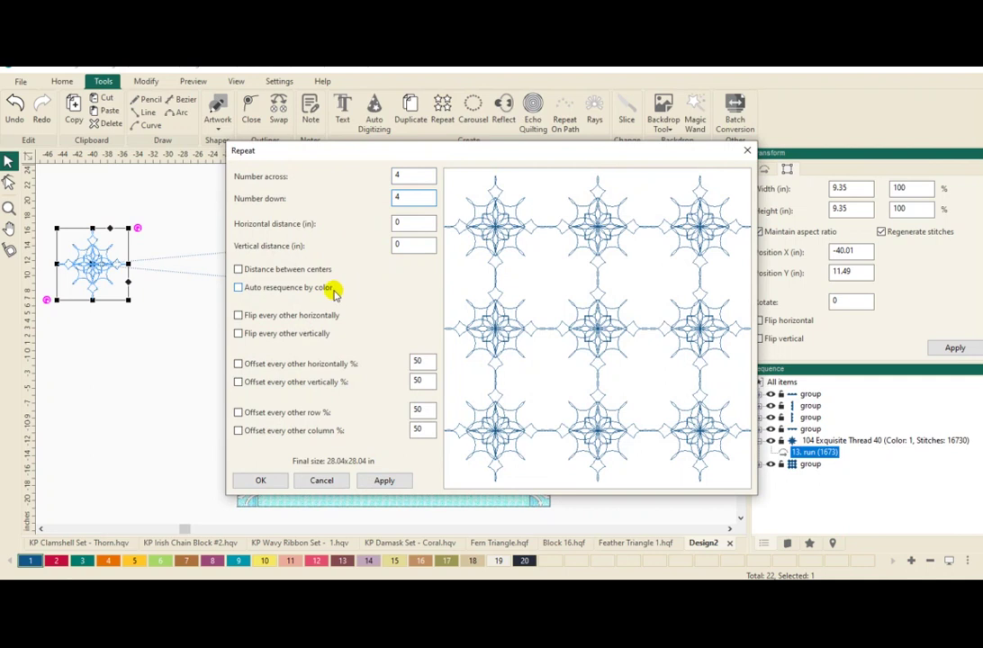
{"action": "left_click", "coordinate": [383, 482]}
{"action": "left_click", "coordinate": [255, 480]}
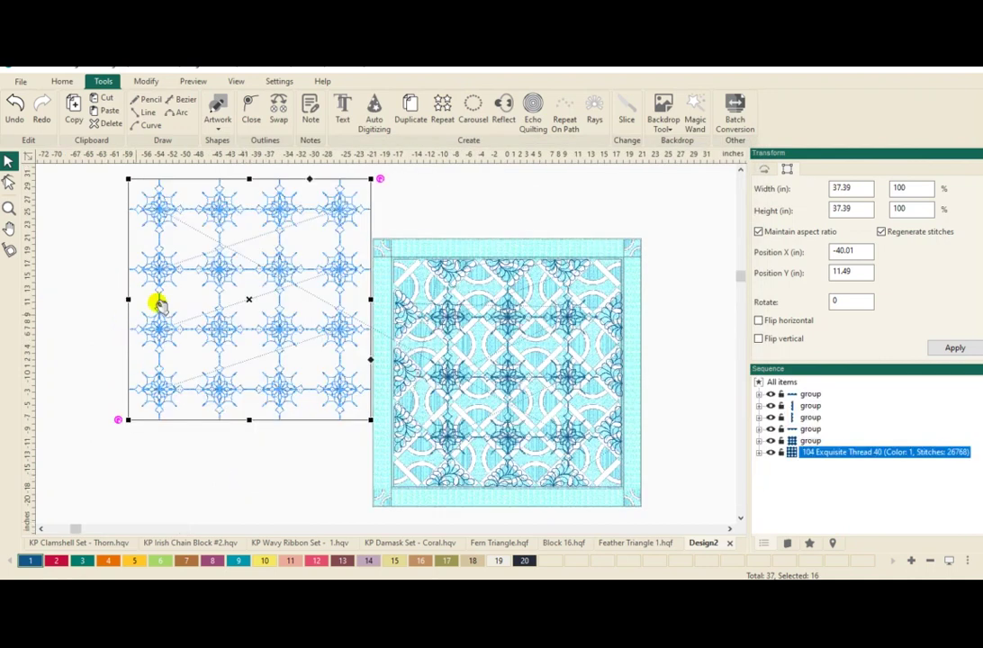
{"action": "left_click_drag", "start_coordinate": [234, 267], "coordinate": [487, 348]}
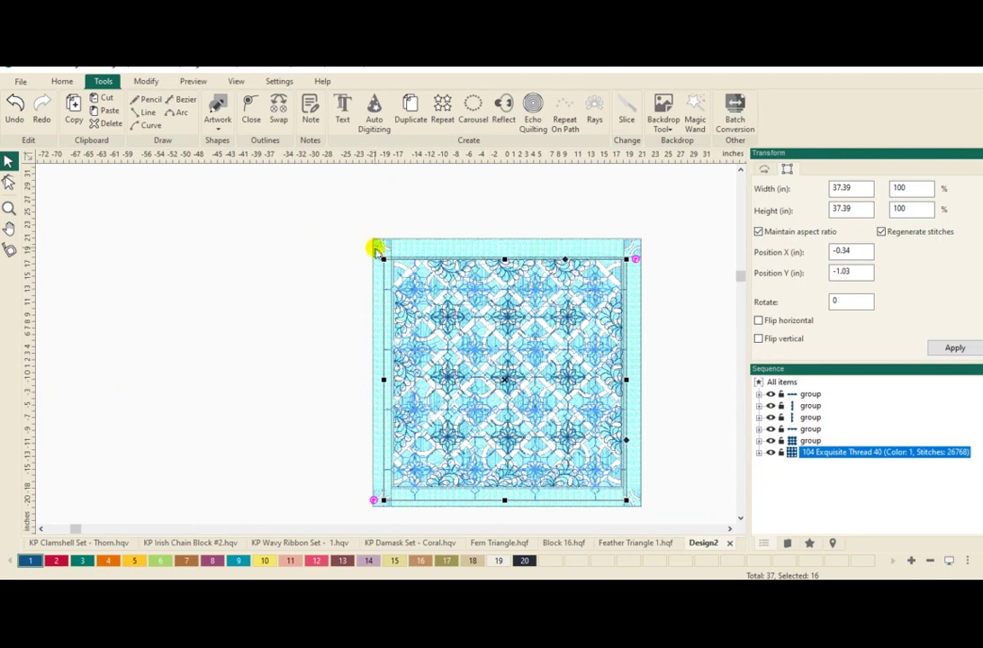
{"action": "left_click_drag", "start_coordinate": [384, 257], "coordinate": [395, 267]}
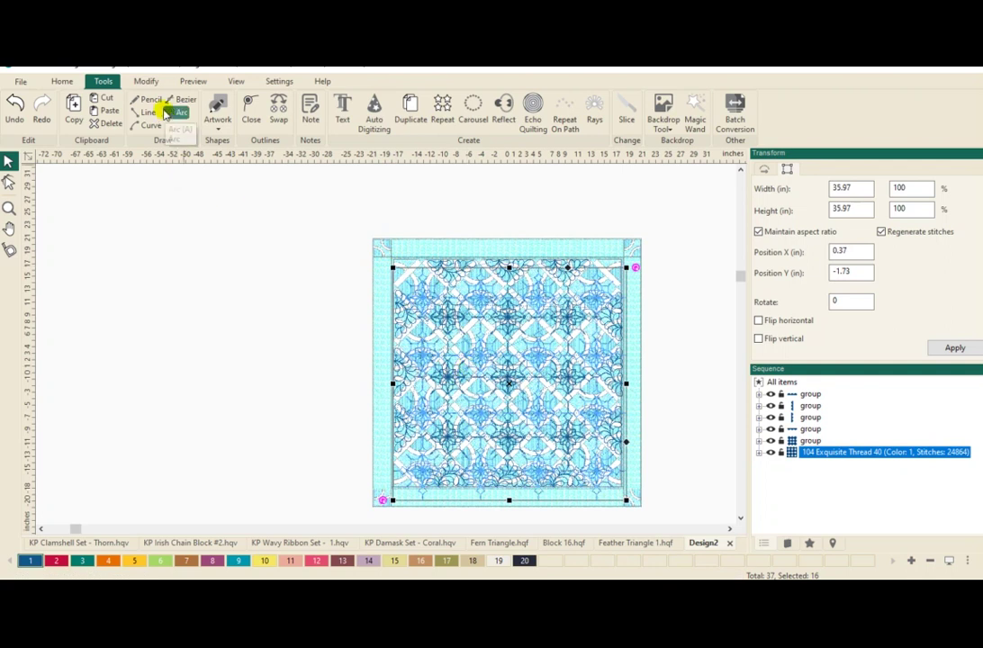
Step: Group the 35.97-inch star grid and centre it at X 0.37, Y -0.22 inches
{"action": "left_click", "coordinate": [149, 83]}
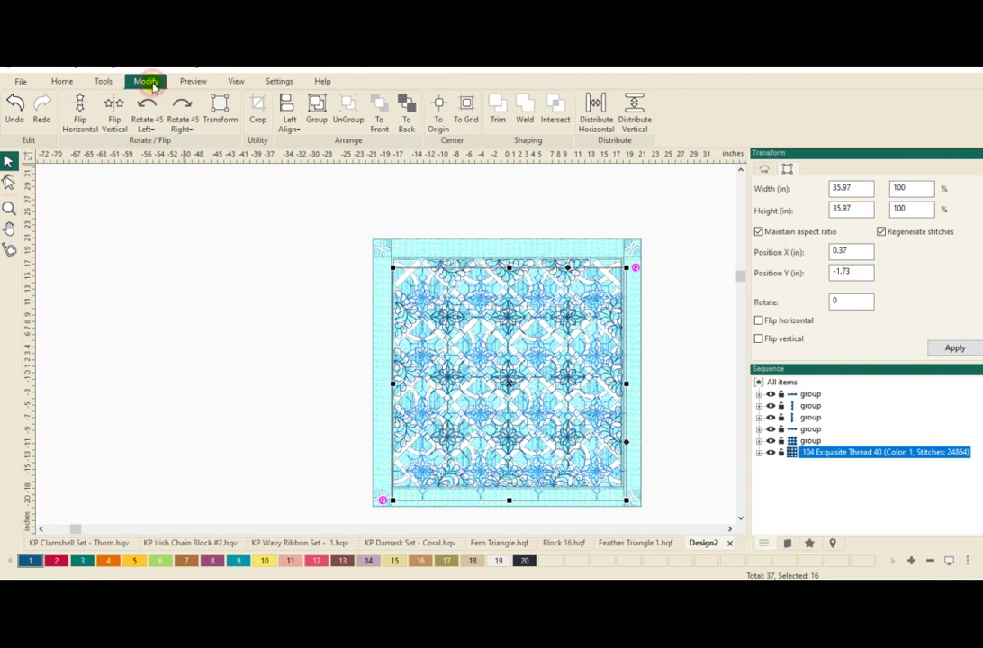
{"action": "left_click", "coordinate": [317, 103]}
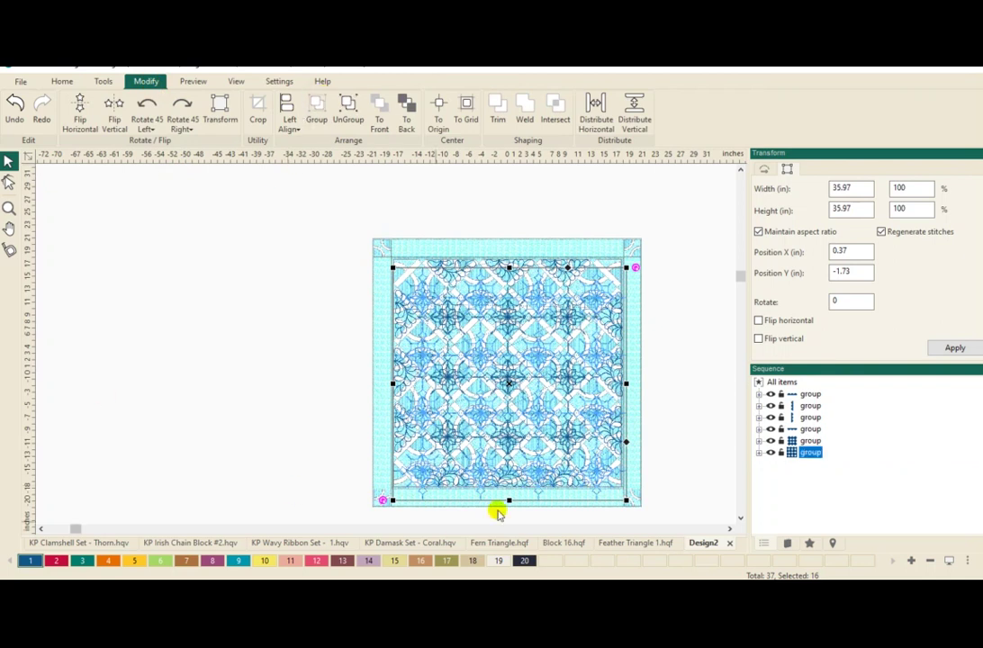
{"action": "left_click_drag", "start_coordinate": [507, 442], "coordinate": [507, 443]}
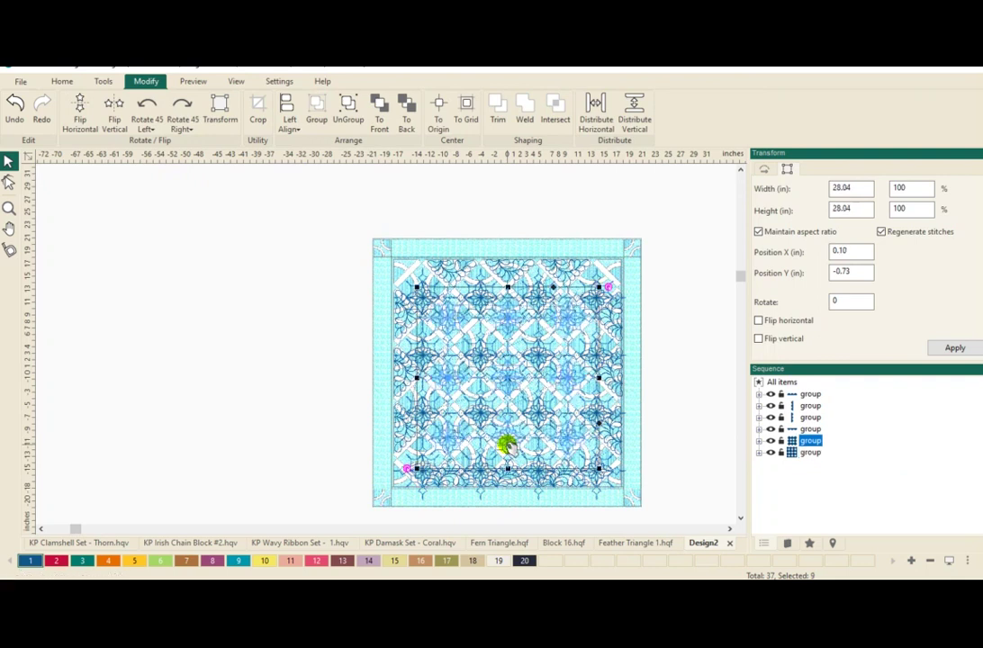
{"action": "left_click", "coordinate": [281, 293]}
{"action": "left_click", "coordinate": [422, 299]}
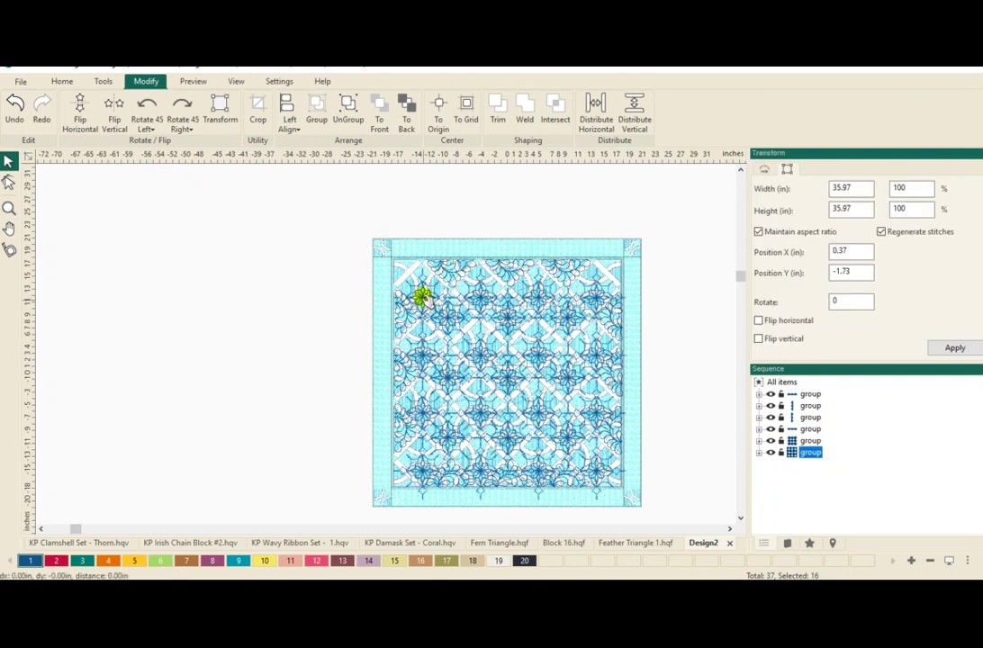
{"action": "left_click_drag", "start_coordinate": [423, 296], "coordinate": [427, 293]}
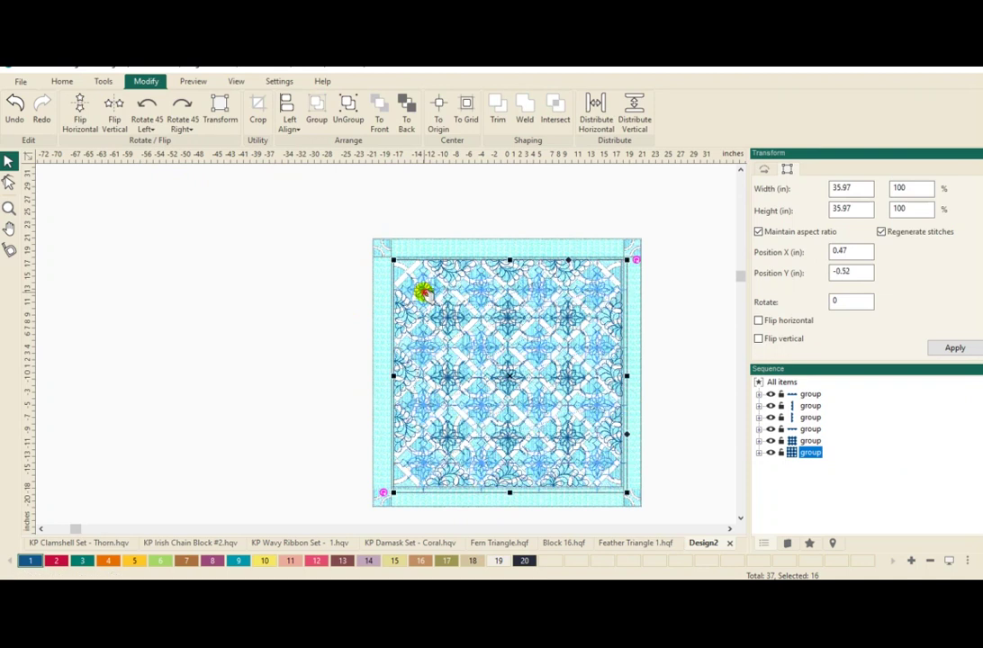
{"action": "left_click", "coordinate": [424, 296]}
{"action": "mouse_move", "coordinate": [424, 291]}
{"action": "left_mouse_down"}
{"action": "mouse_move", "coordinate": [404, 286]}
{"action": "mouse_move", "coordinate": [421, 289]}
{"action": "left_mouse_up"}
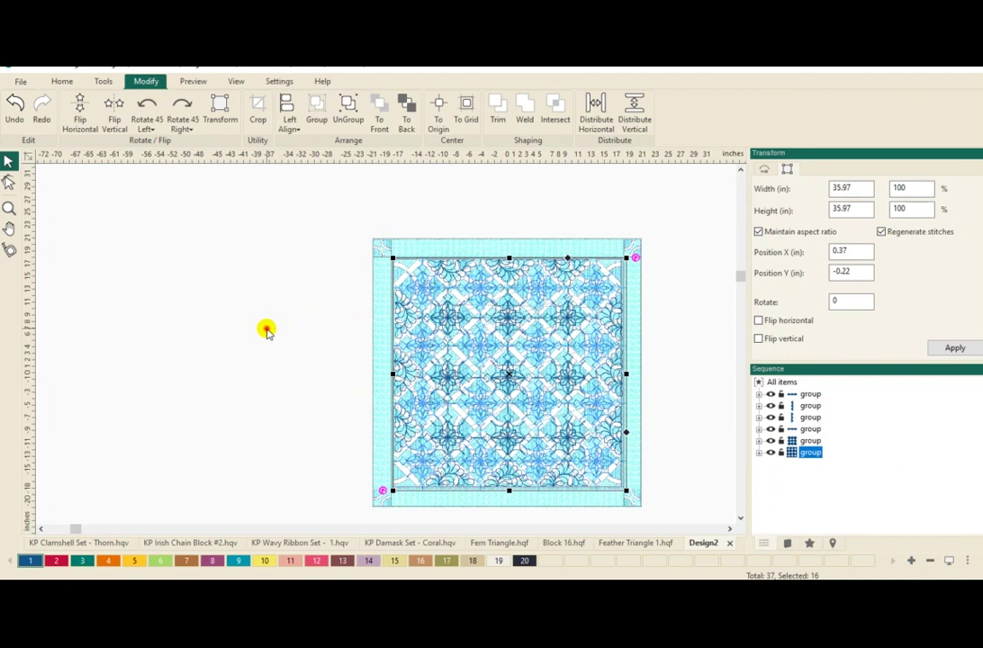
{"action": "left_click", "coordinate": [267, 330]}
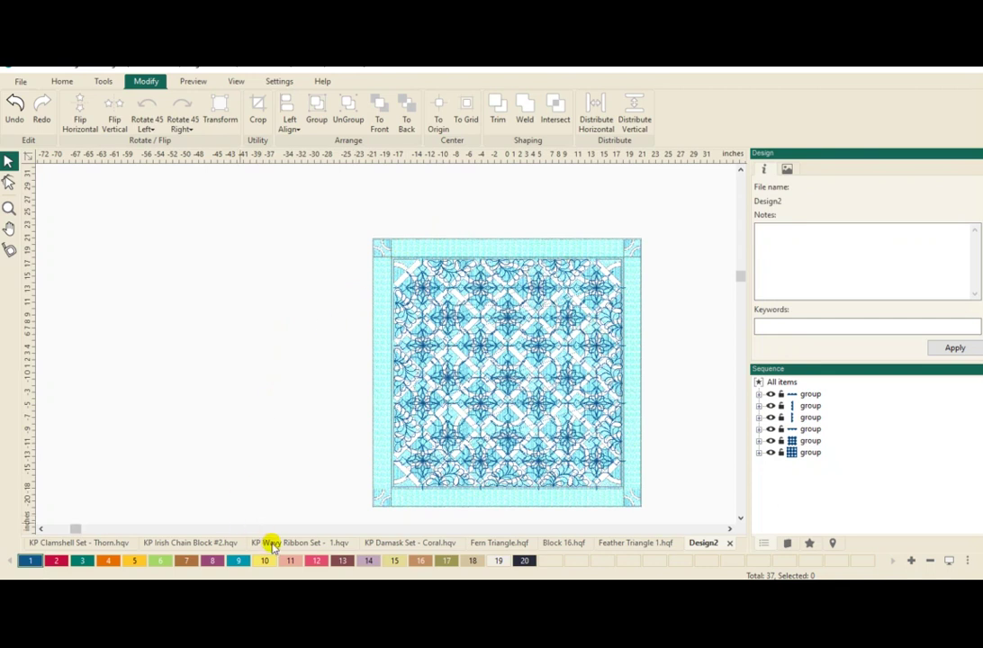
Step: Switch to the KP Wavy Ribbon Set - 1.hqv design with its 5.77 × 15.00-inch loop
{"action": "left_click", "coordinate": [272, 545]}
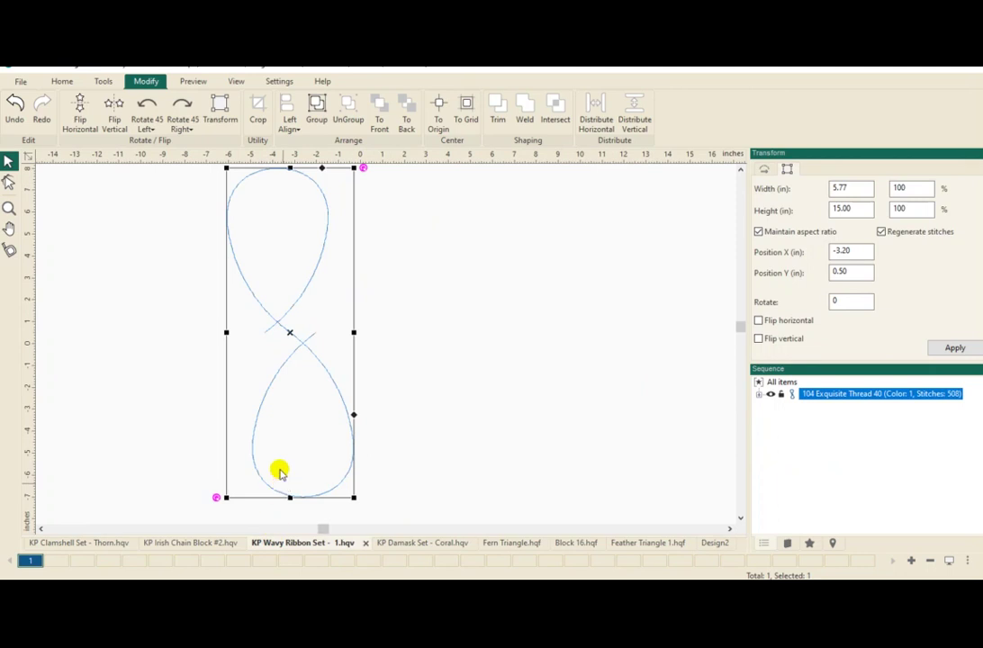
{"action": "left_click", "coordinate": [103, 81]}
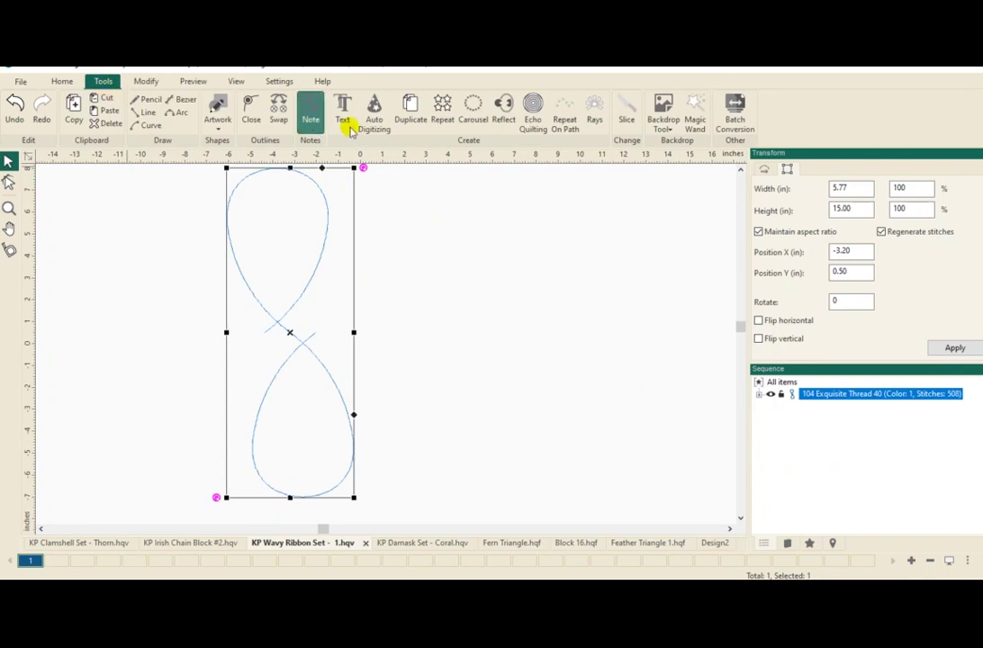
Step: Repeat the figure-8 loop 37 across, 1 down, with -.95 horizontal distance, making a 179.06-inch strip
{"action": "left_click", "coordinate": [440, 126]}
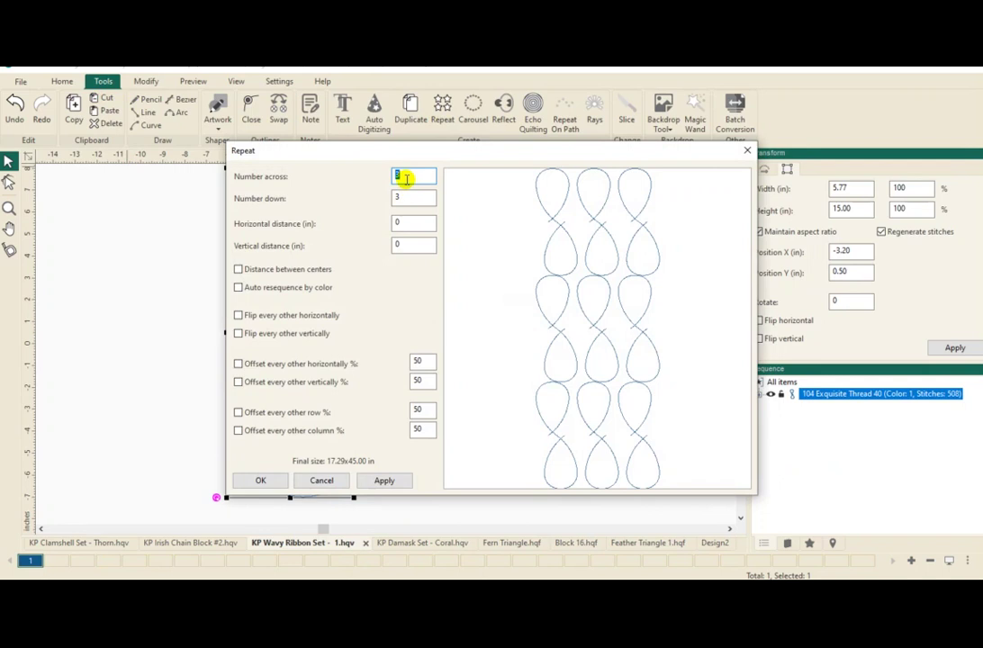
{"action": "left_click", "coordinate": [405, 178]}
{"action": "double_click", "coordinate": [398, 197]}
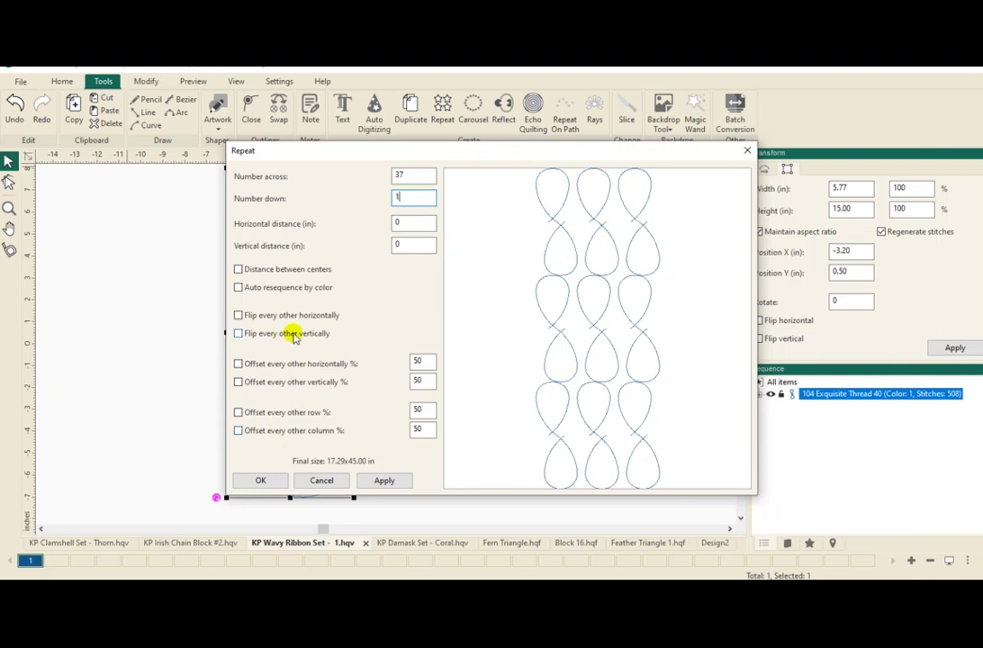
{"action": "double_click", "coordinate": [398, 222]}
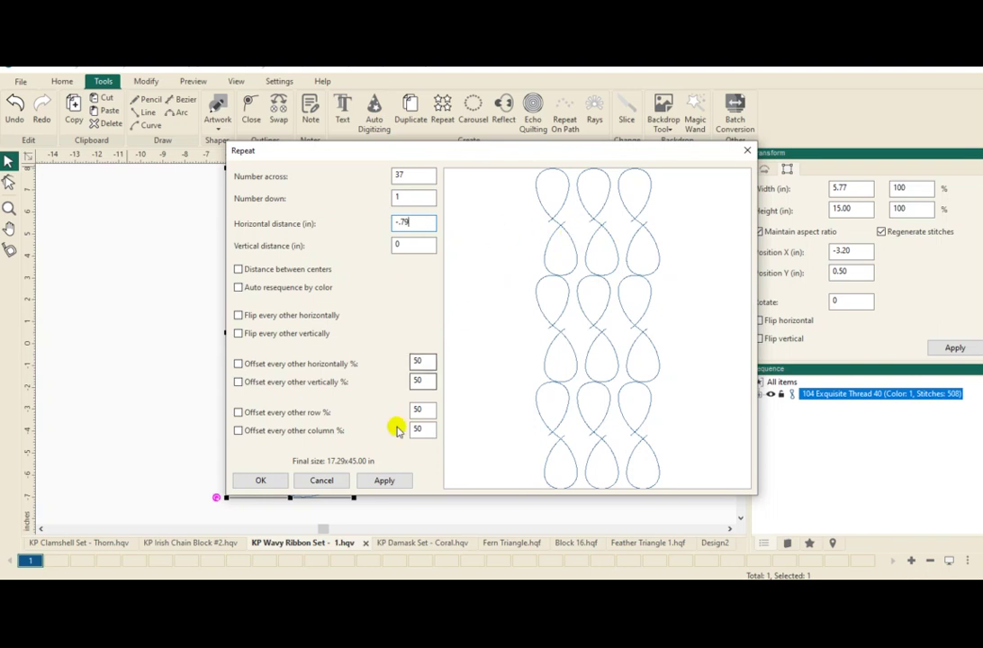
{"action": "left_click", "coordinate": [382, 482]}
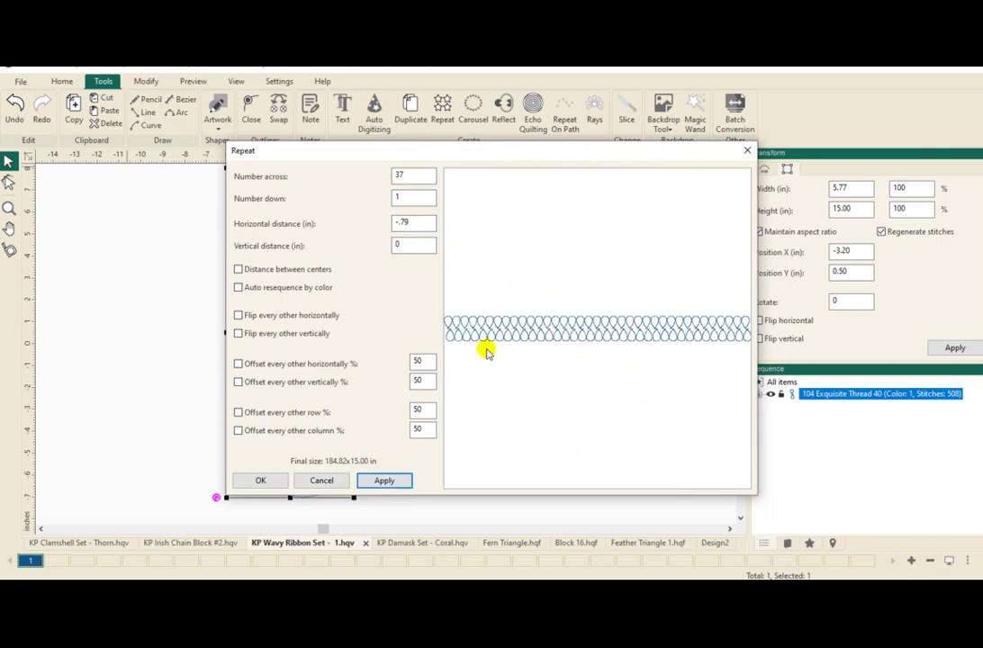
{"action": "double_click", "coordinate": [404, 222]}
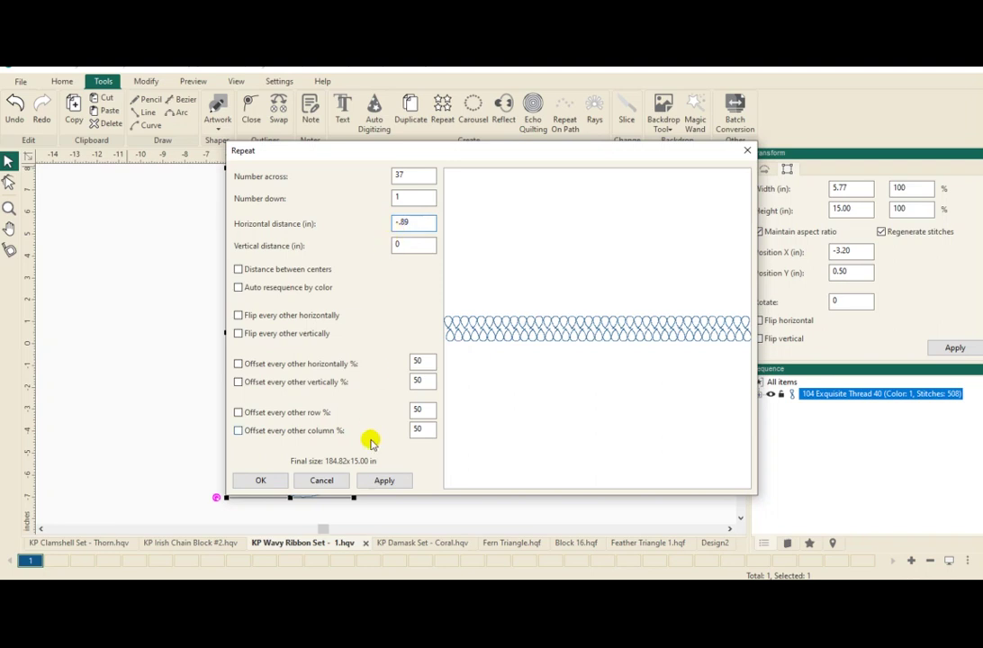
{"action": "left_click", "coordinate": [372, 480]}
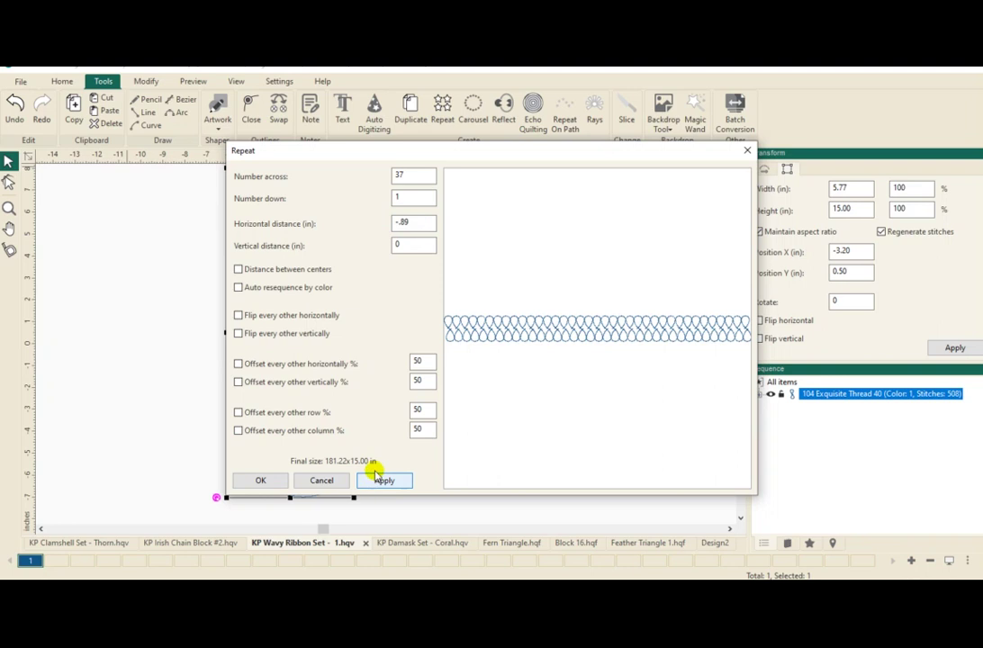
{"action": "double_click", "coordinate": [404, 222]}
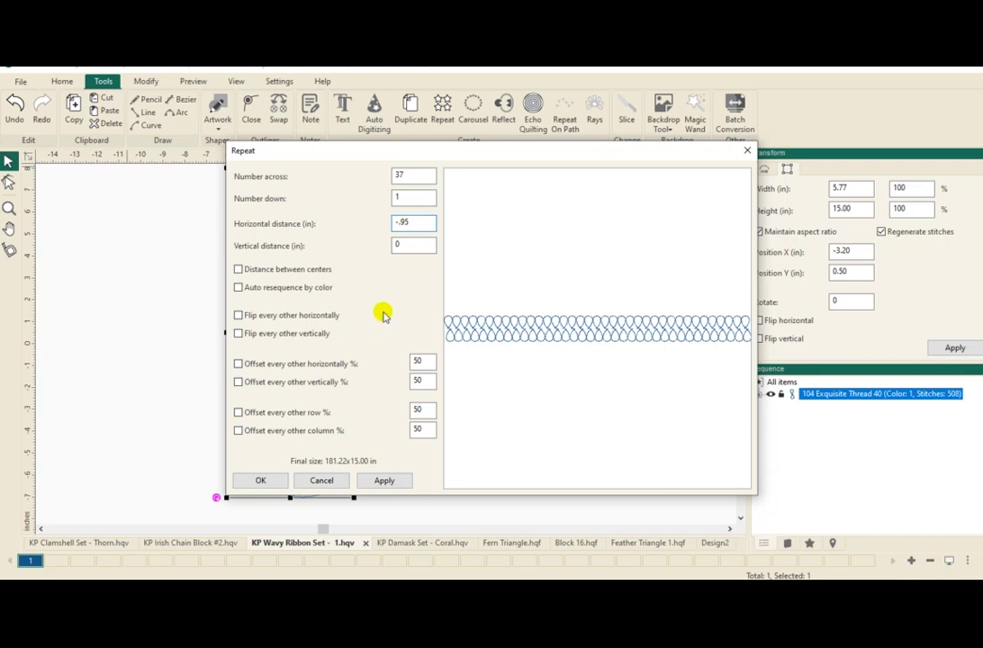
{"action": "left_click", "coordinate": [374, 484]}
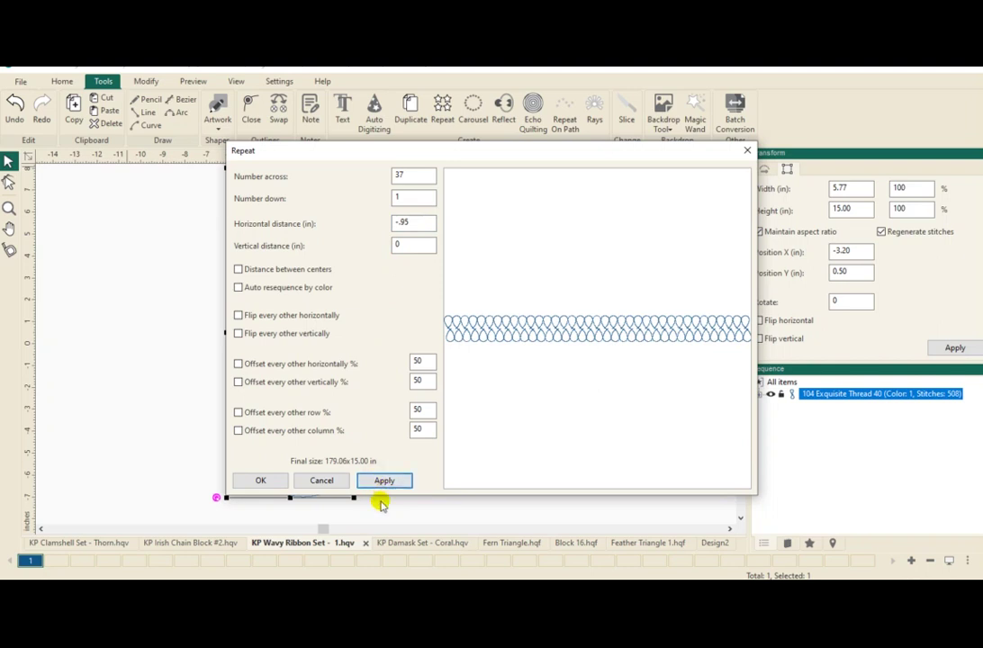
{"action": "left_click", "coordinate": [266, 480]}
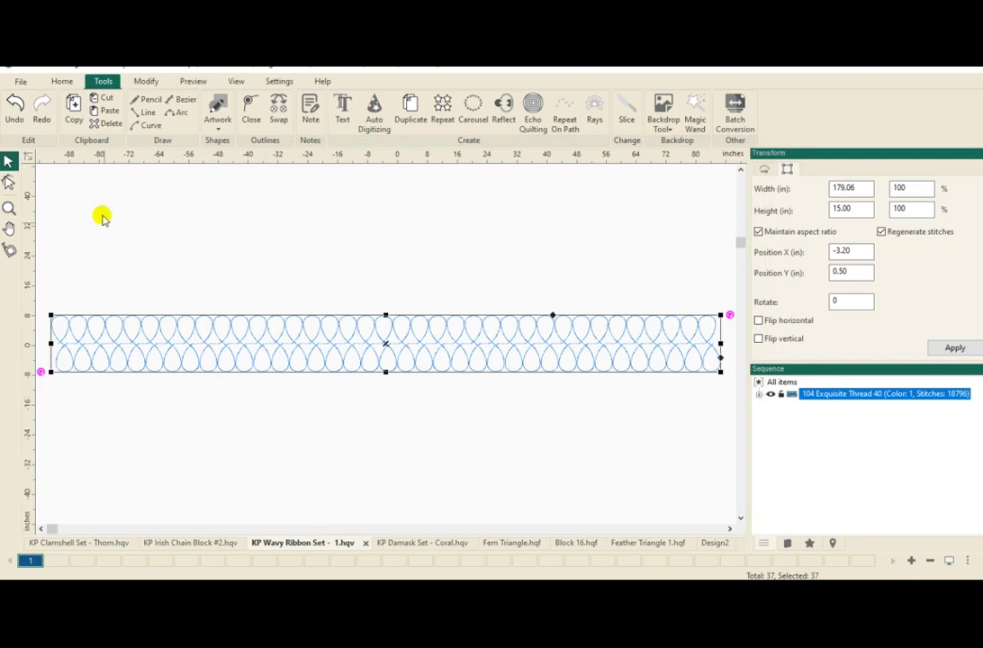
Step: Group the 37 ribbon loops, copy the ribbon, and return to the Design2 quilt
{"action": "left_click", "coordinate": [142, 81]}
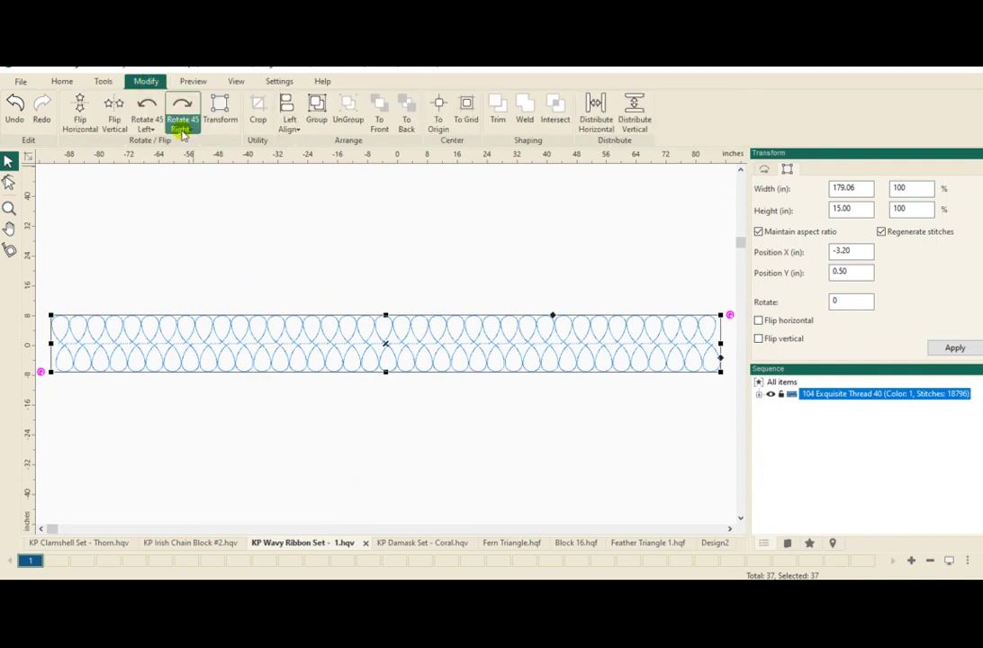
{"action": "left_click", "coordinate": [316, 109]}
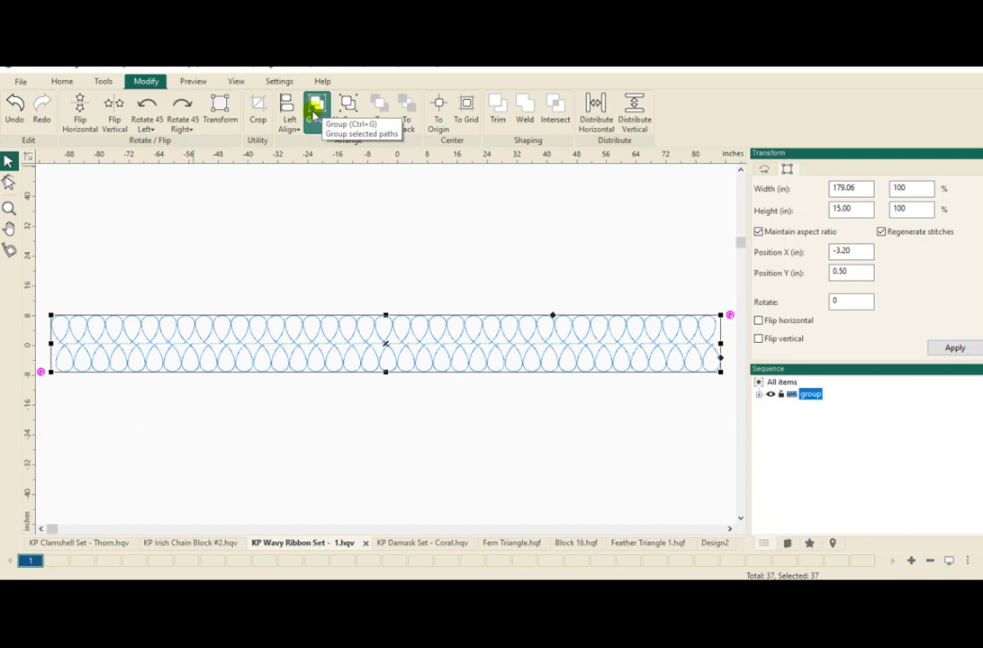
{"action": "left_click", "coordinate": [107, 81]}
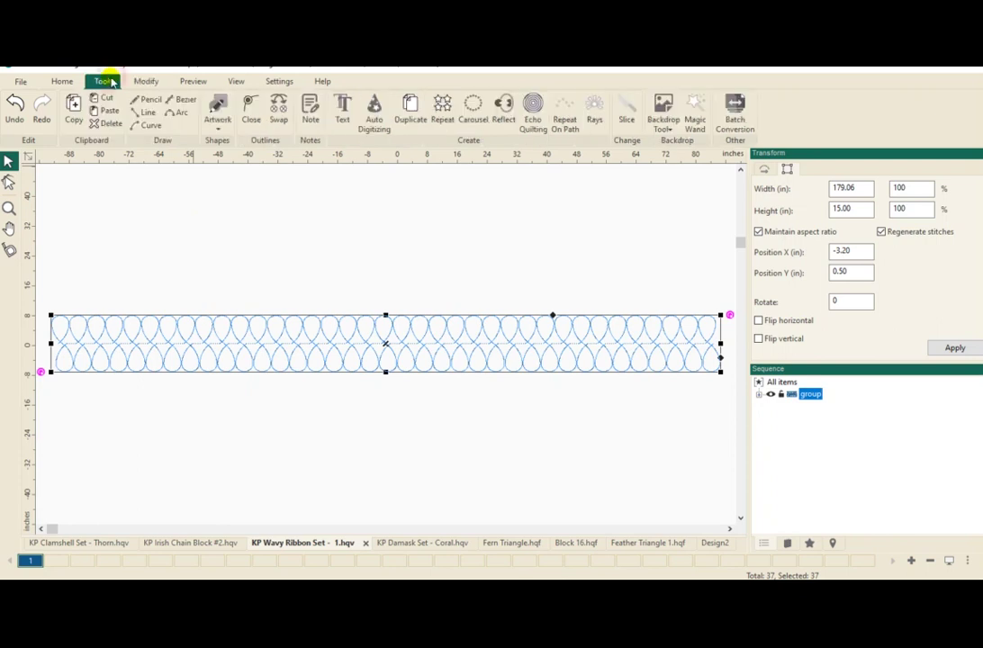
{"action": "left_click", "coordinate": [74, 106]}
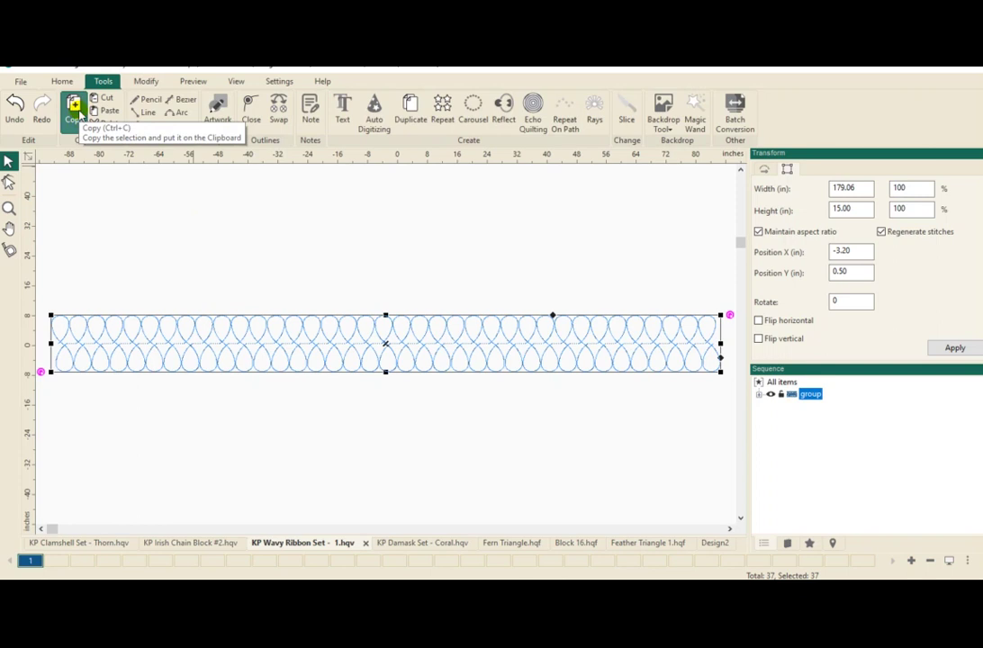
{"action": "left_click", "coordinate": [714, 544]}
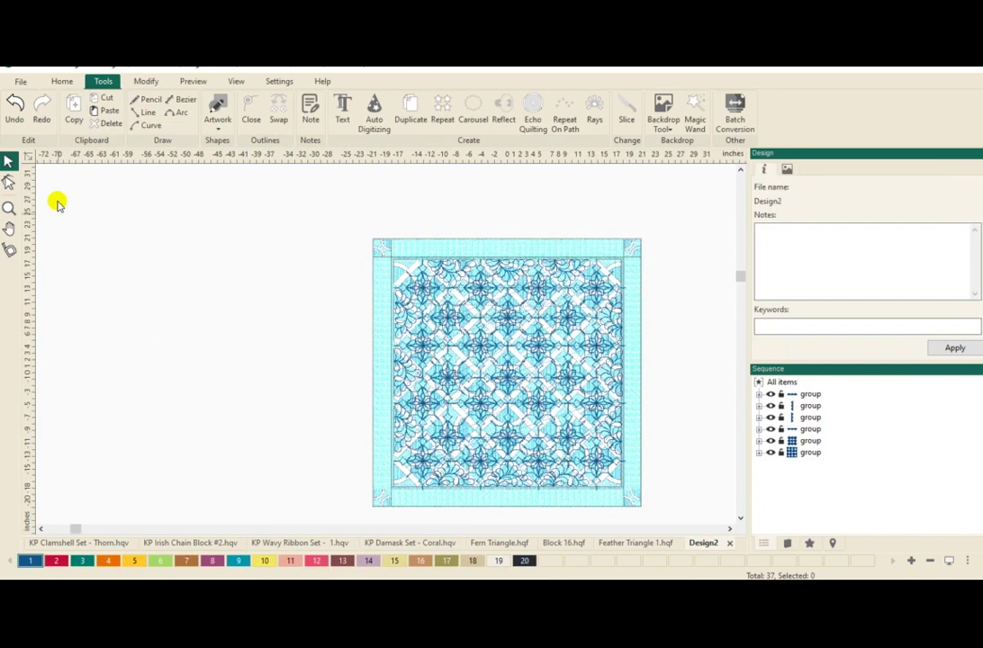
Step: Paste the wavy ribbon into Design2, roughly shrink it, and move it above the quilt
{"action": "left_click", "coordinate": [102, 111]}
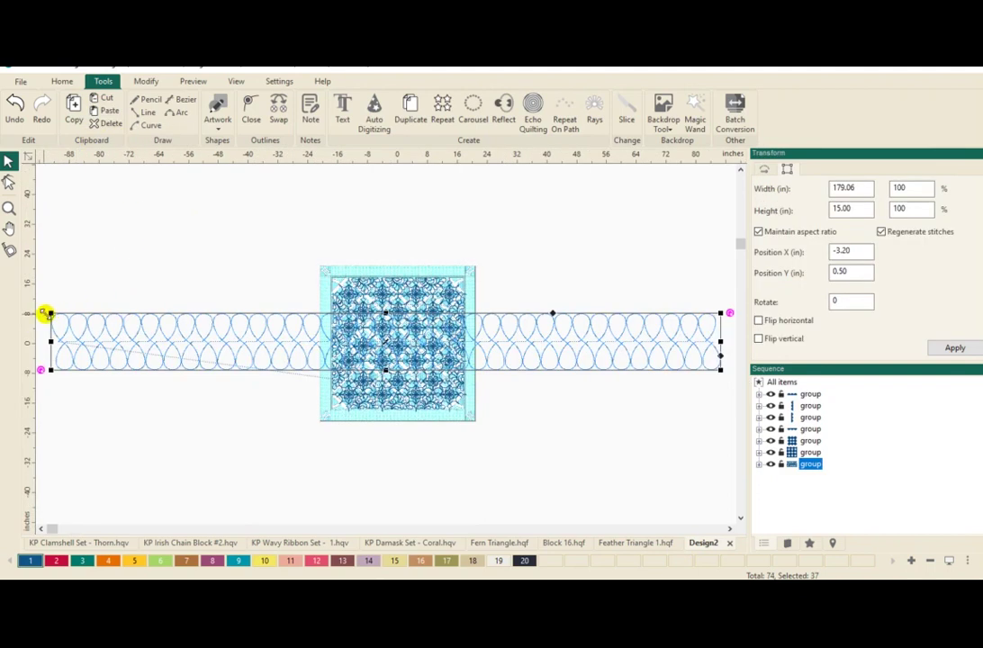
{"action": "left_click_drag", "start_coordinate": [49, 312], "coordinate": [515, 372]}
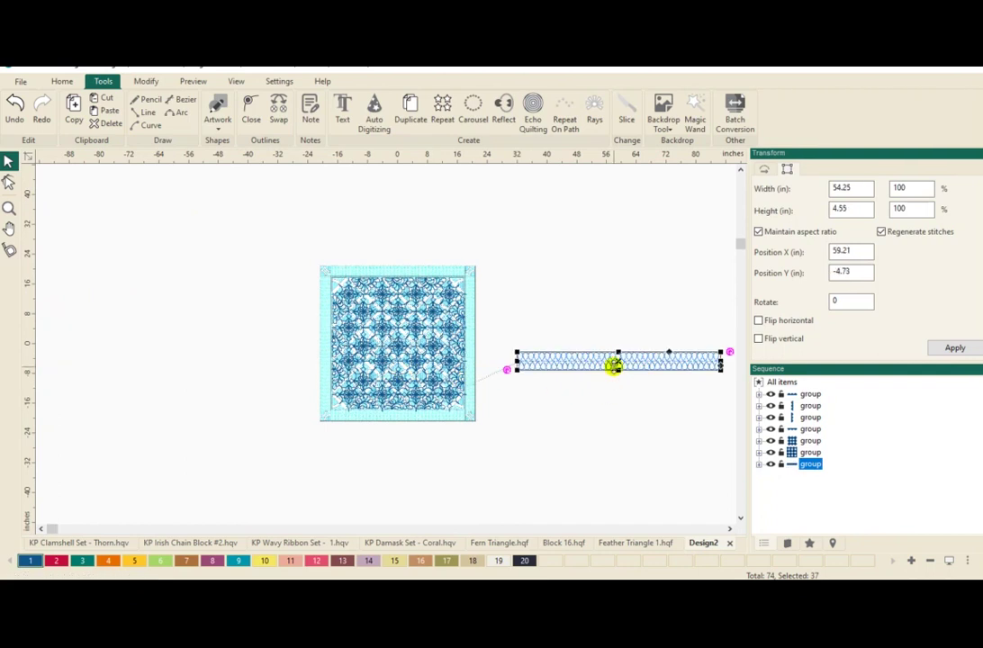
{"action": "left_click", "coordinate": [613, 366]}
{"action": "left_click_drag", "start_coordinate": [613, 366], "coordinate": [523, 372]}
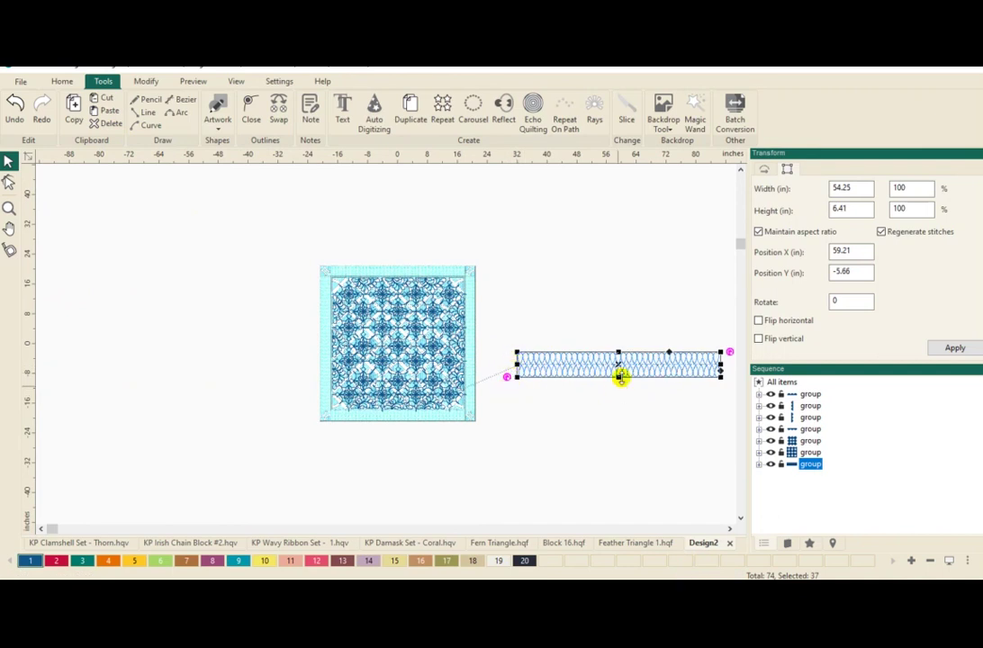
{"action": "left_click_drag", "start_coordinate": [621, 374], "coordinate": [405, 255]}
Step: Zoom in and fit the ribbon into the top border at 36.34 × 2.77 inches
{"action": "left_click", "coordinate": [9, 208]}
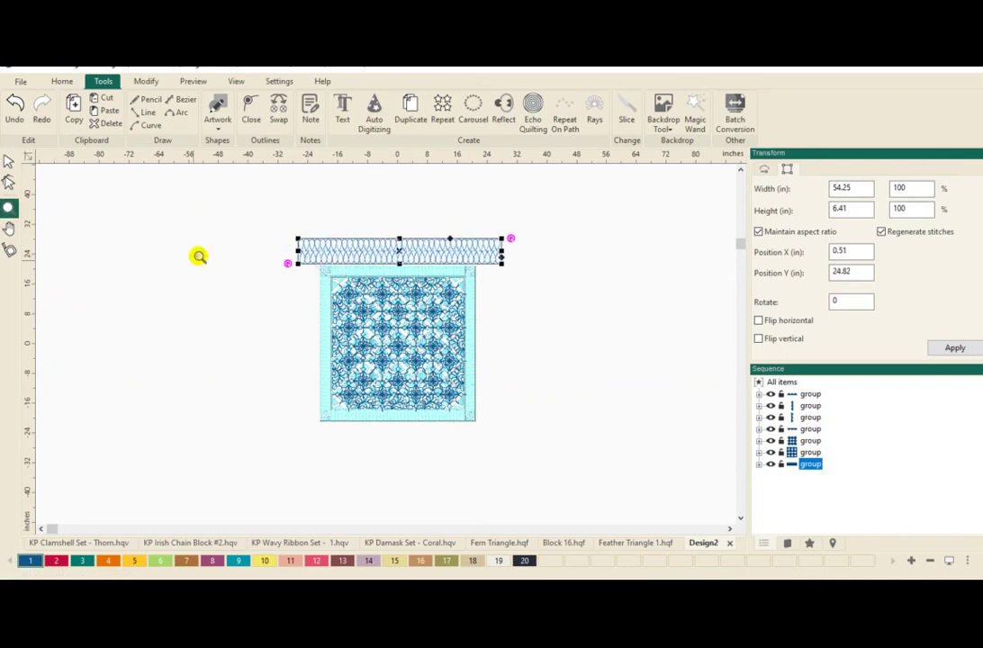
{"action": "left_click_drag", "start_coordinate": [230, 226], "coordinate": [532, 308]}
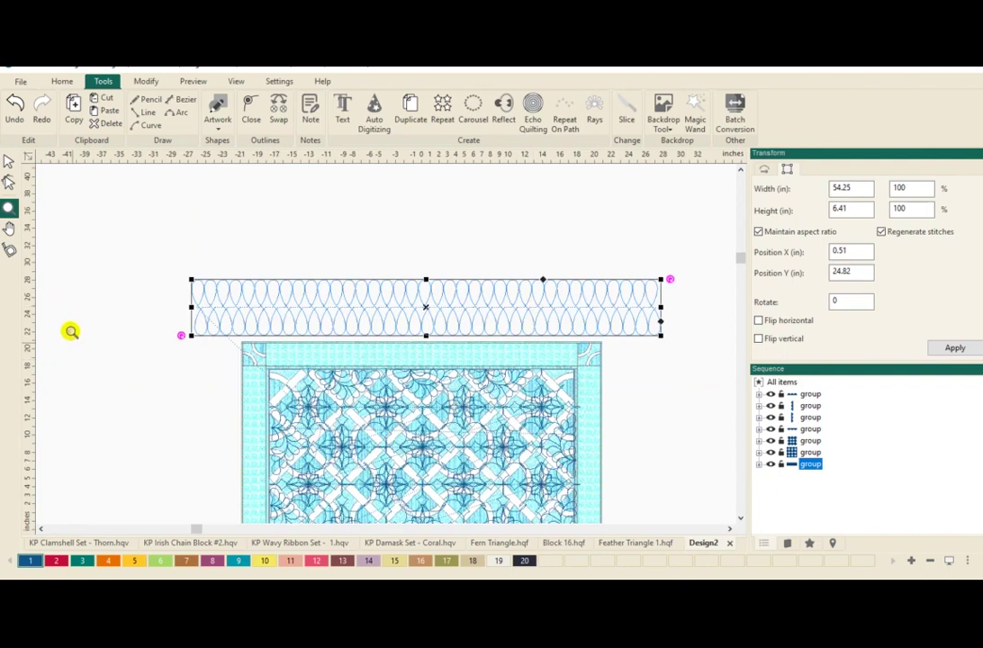
{"action": "left_click", "coordinate": [8, 161]}
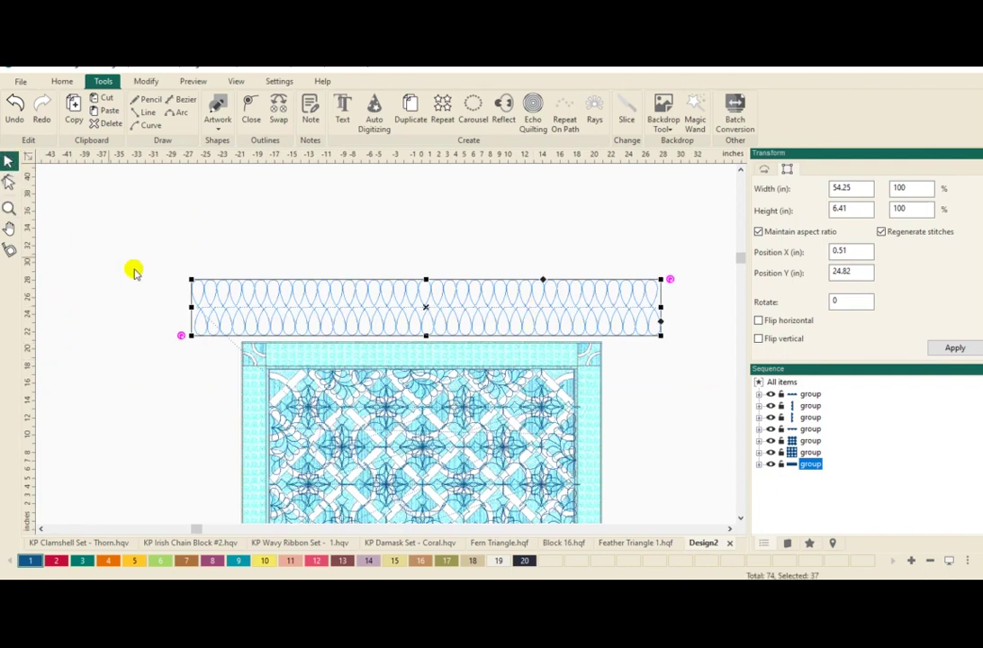
{"action": "left_click_drag", "start_coordinate": [191, 280], "coordinate": [313, 329]}
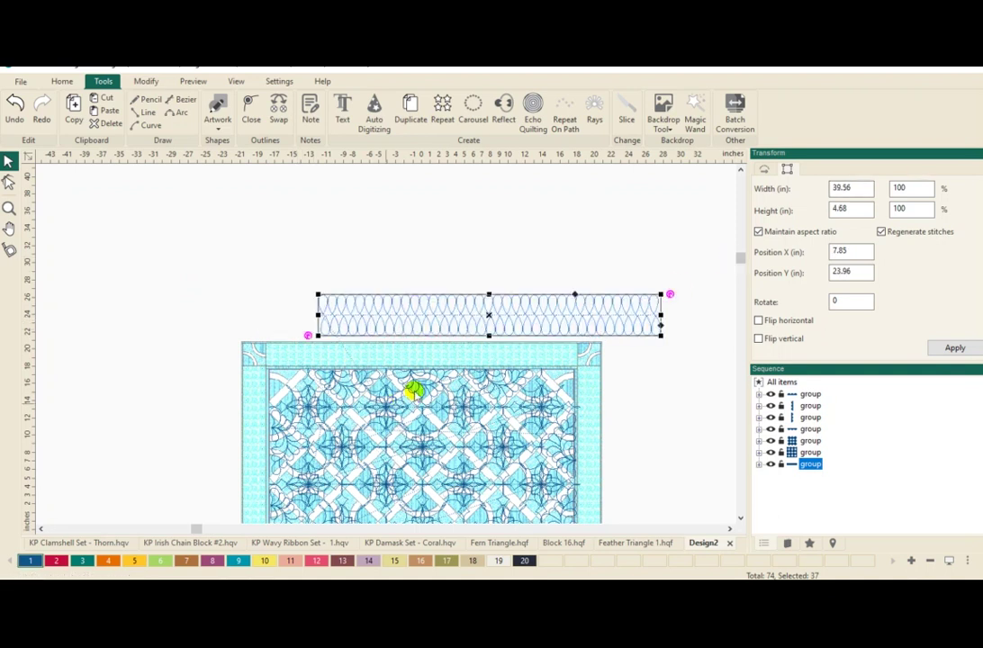
{"action": "left_click_drag", "start_coordinate": [501, 309], "coordinate": [428, 366]}
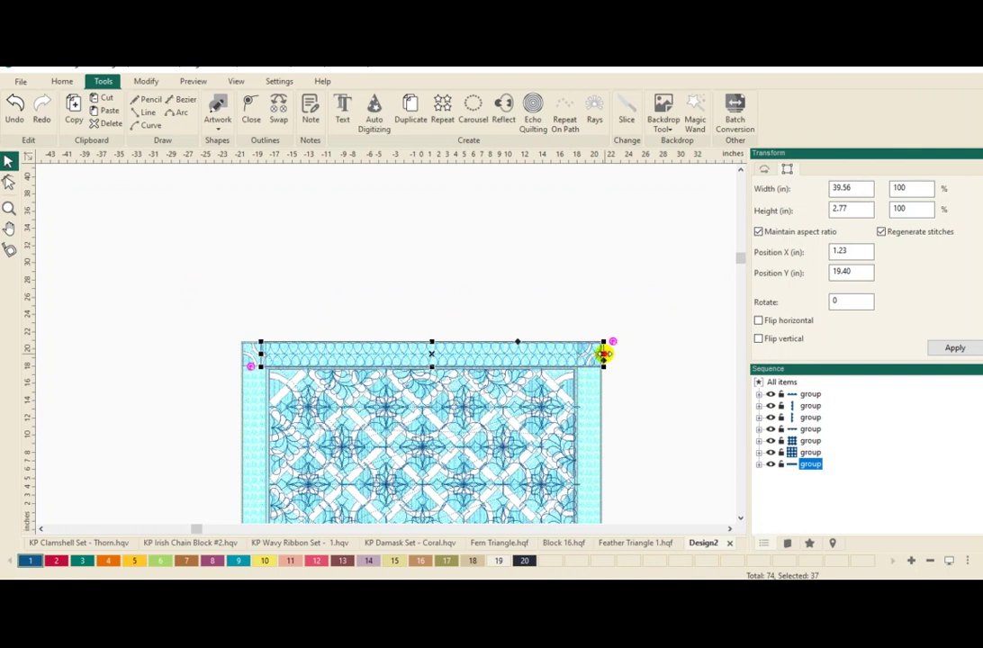
{"action": "left_click_drag", "start_coordinate": [603, 354], "coordinate": [580, 354]}
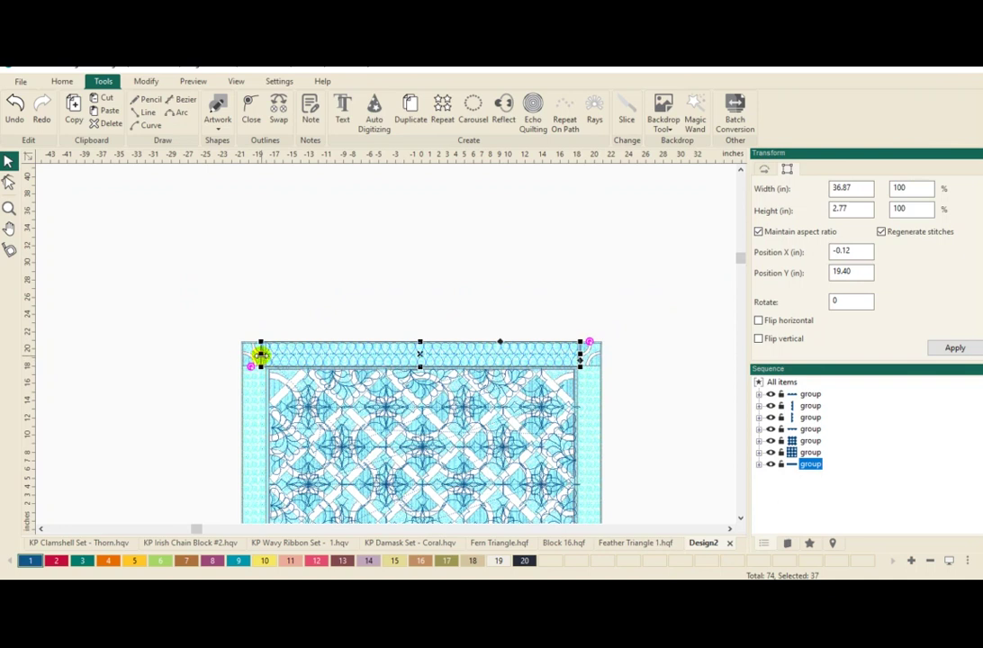
{"action": "left_click_drag", "start_coordinate": [260, 356], "coordinate": [266, 354]}
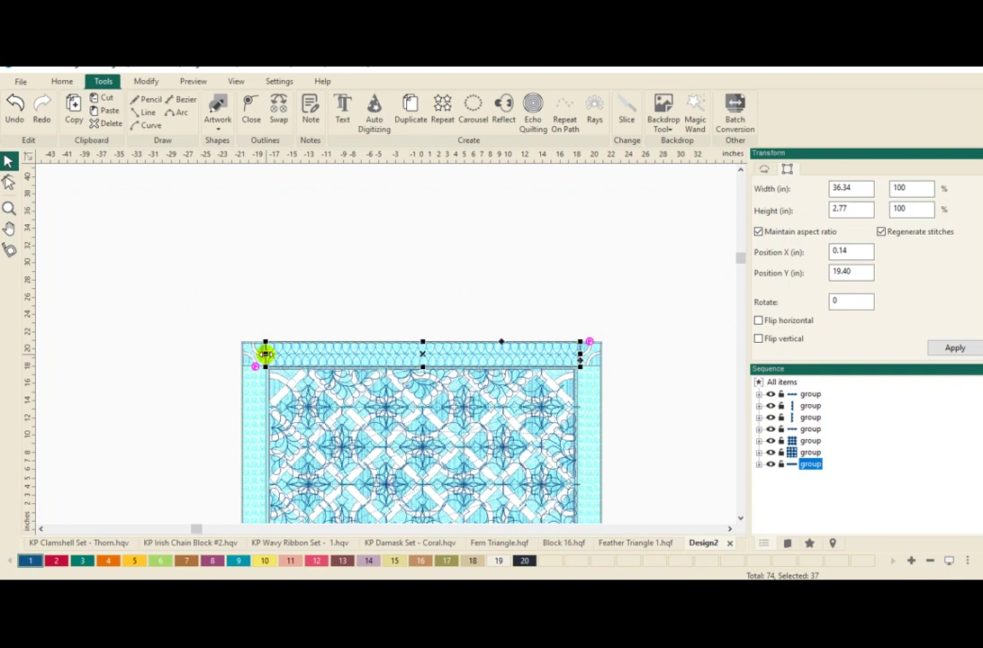
{"action": "left_click", "coordinate": [314, 317]}
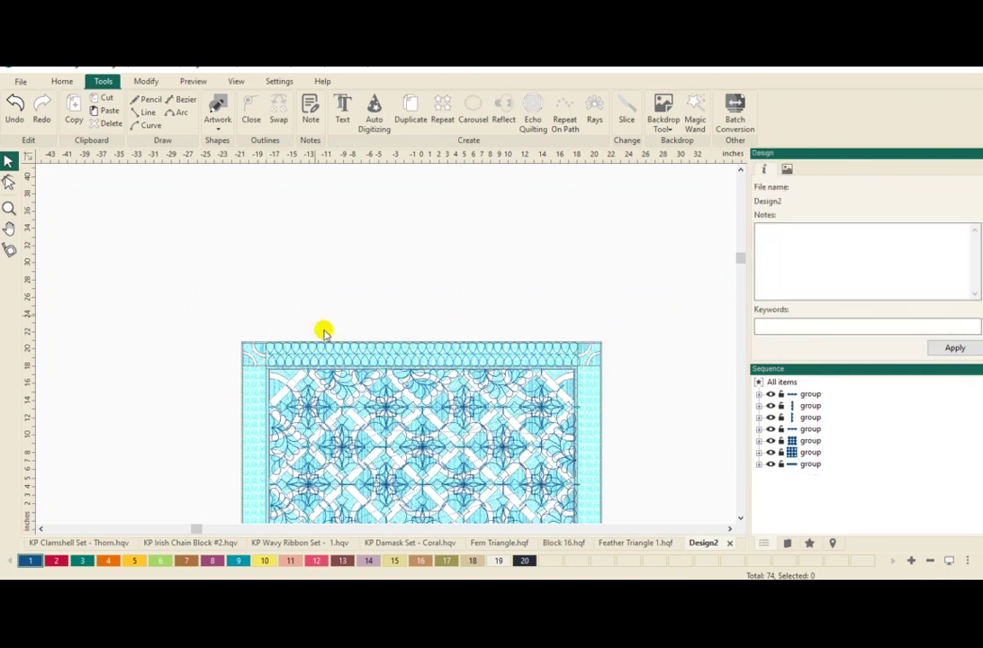
Step: Copy the top ribbon border and duplicate it down the left, along the bottom, and down the right
{"action": "left_click", "coordinate": [330, 350]}
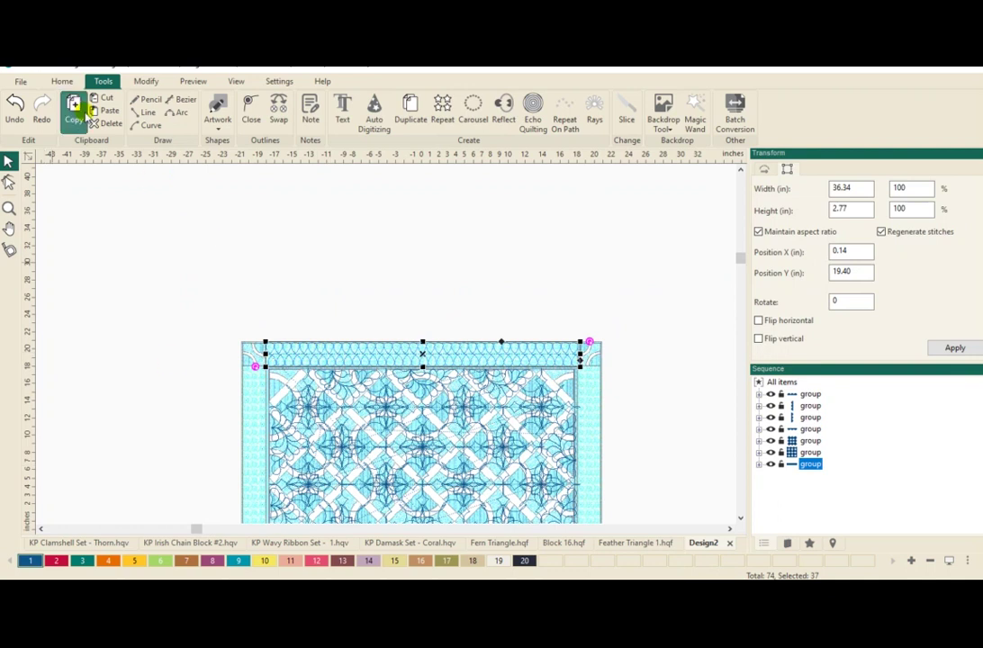
{"action": "left_click", "coordinate": [73, 105]}
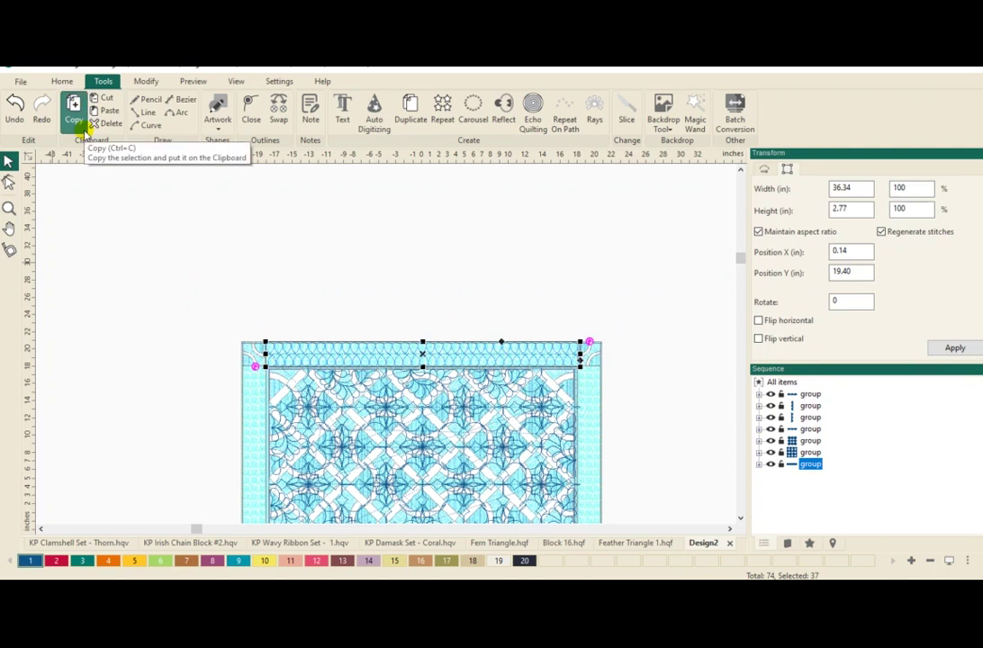
{"action": "left_click", "coordinate": [410, 105]}
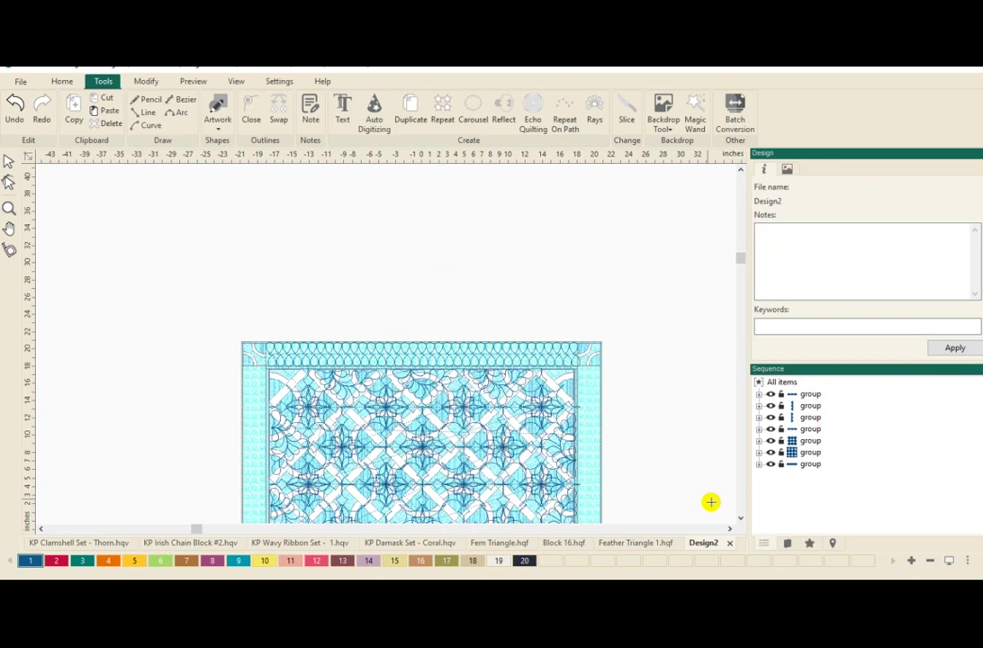
{"action": "left_click", "coordinate": [738, 520]}
{"action": "left_click", "coordinate": [737, 519]}
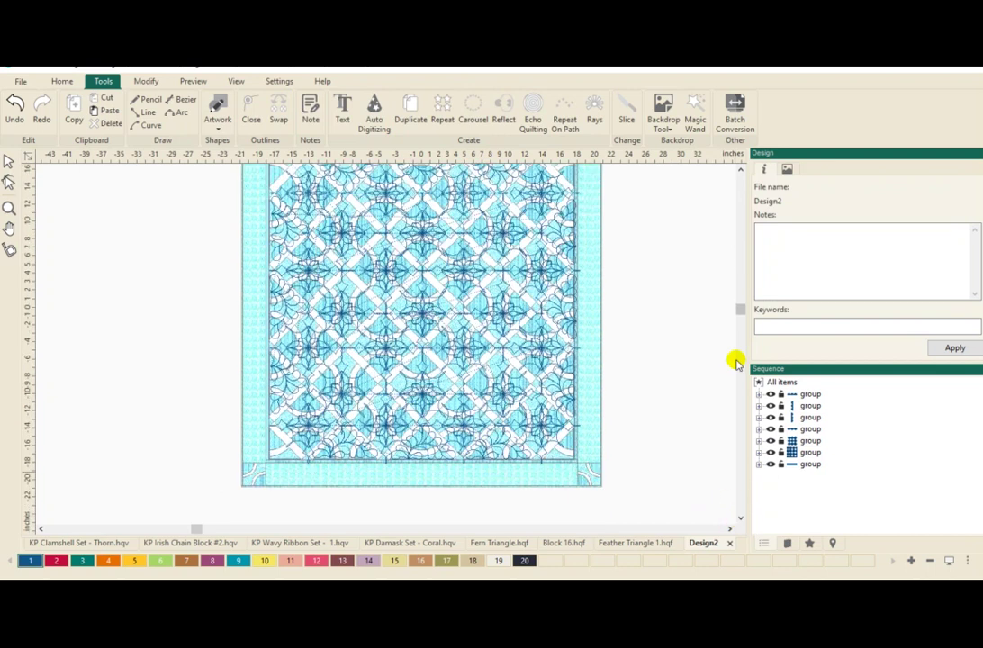
{"action": "left_click", "coordinate": [740, 171]}
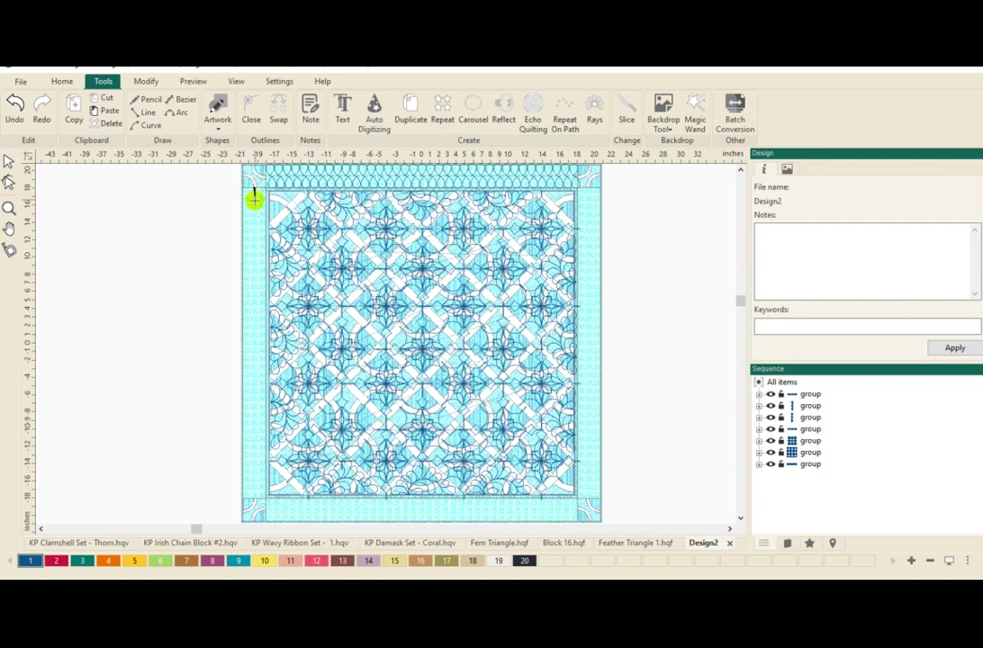
{"action": "left_click_drag", "start_coordinate": [255, 199], "coordinate": [254, 498]}
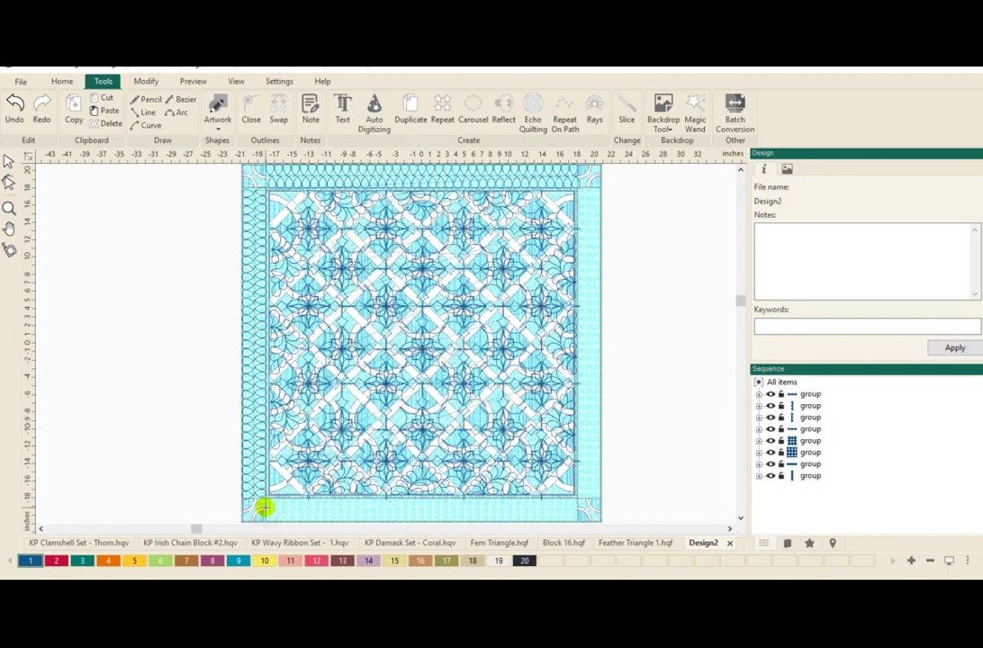
{"action": "left_click_drag", "start_coordinate": [265, 509], "coordinate": [573, 505]}
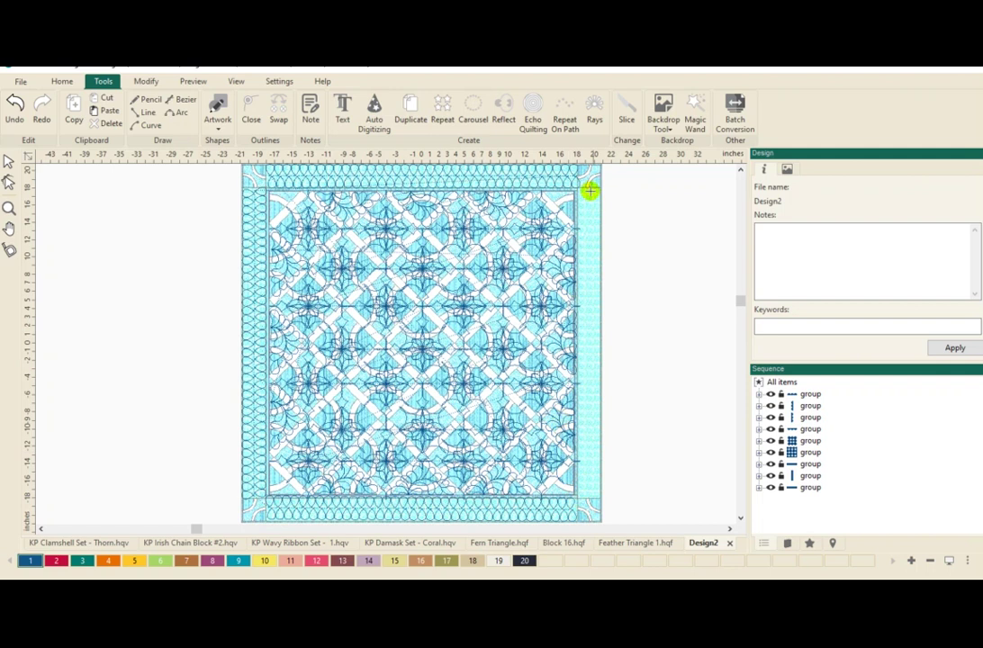
{"action": "left_click_drag", "start_coordinate": [588, 187], "coordinate": [588, 493]}
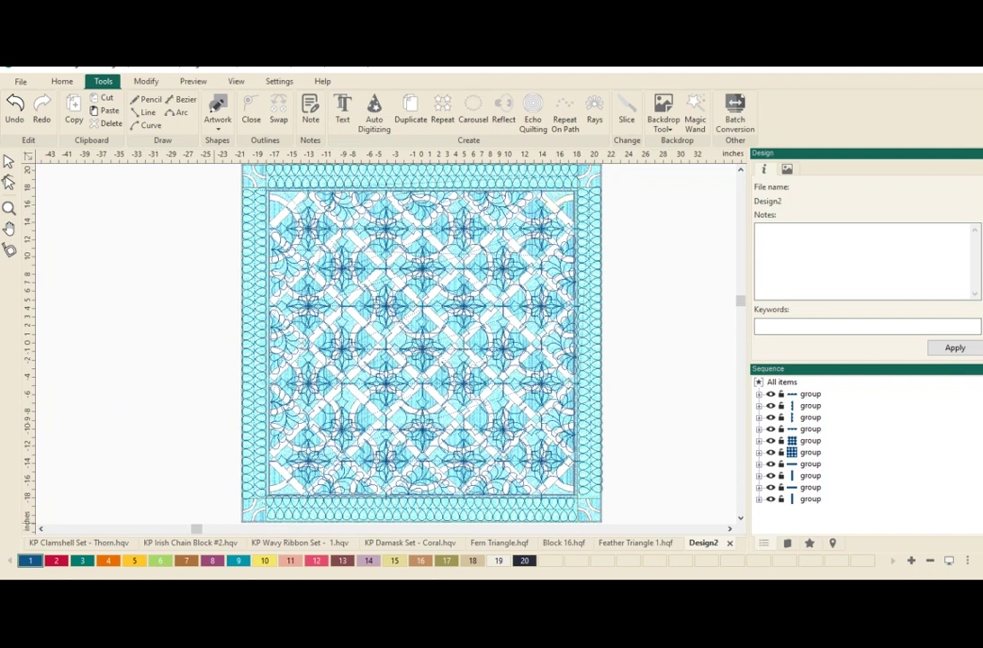
Step: Switch to the KP Clamshell Set - Thorn.hqv design to view its bordered clamshell layout
{"action": "left_click", "coordinate": [61, 542]}
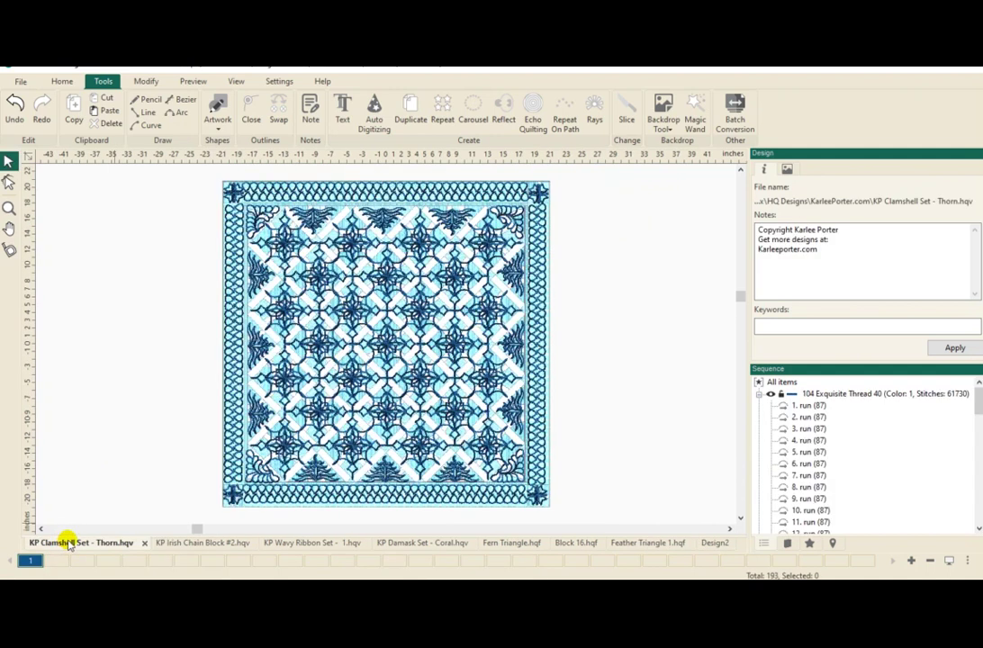